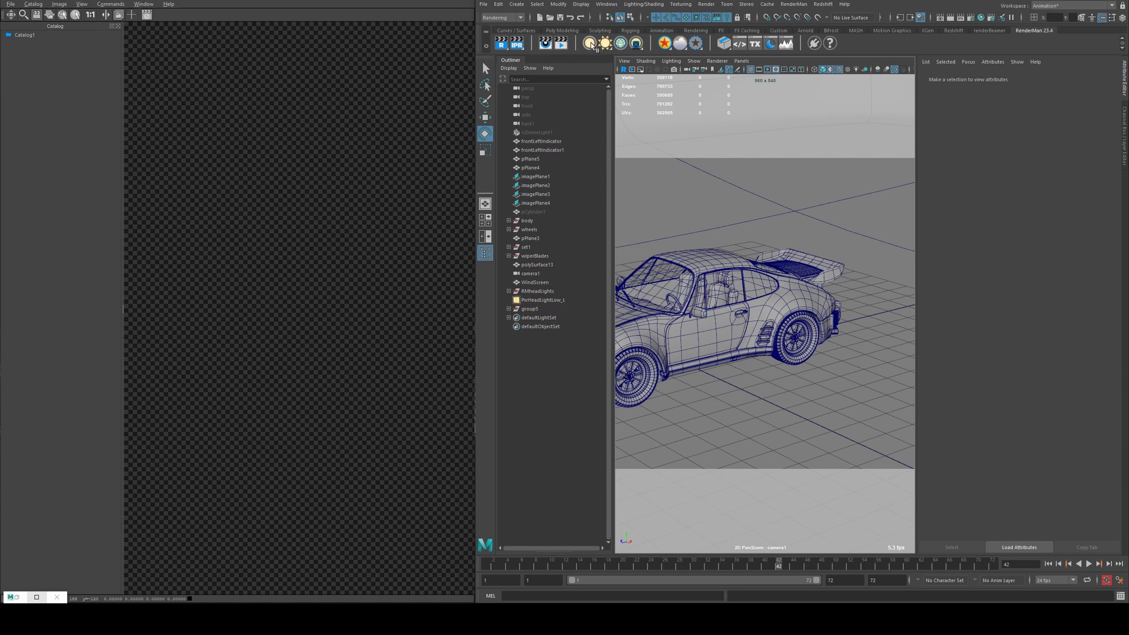
- Add a PxrDistantLight to the car scene and rotate it so it shines into the studio set
right_click(592, 45)
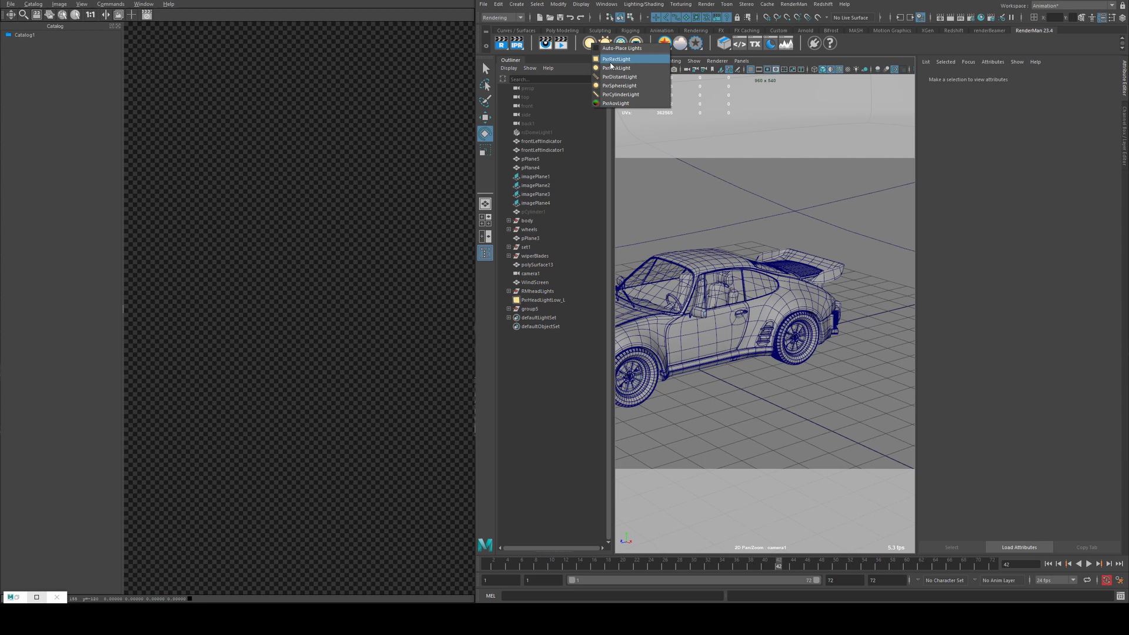
click(618, 76)
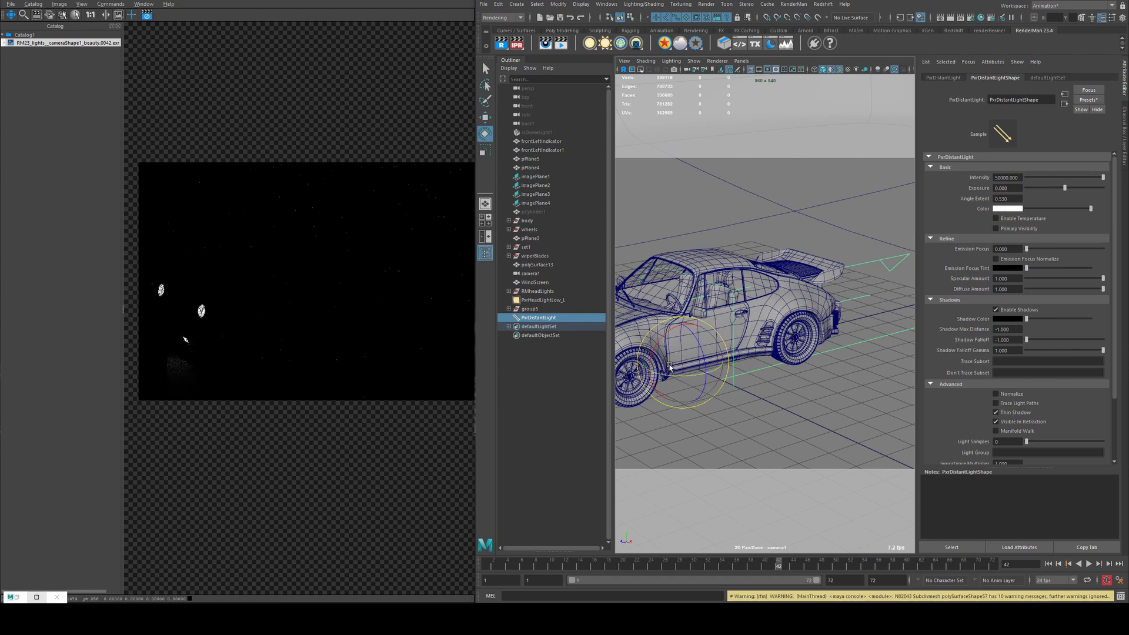
alt+right_drag(789, 291, 495, 303)
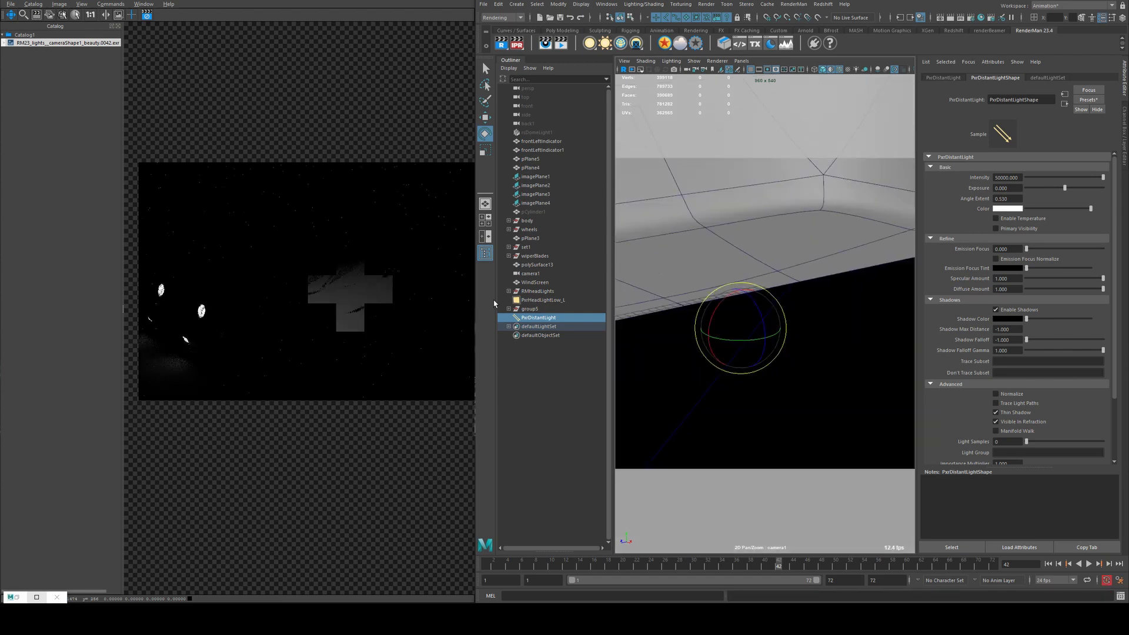
alt+right_drag(803, 263, 680, 276)
alt+middle_drag(785, 261, 796, 314)
scroll(797, 316, down, 3)
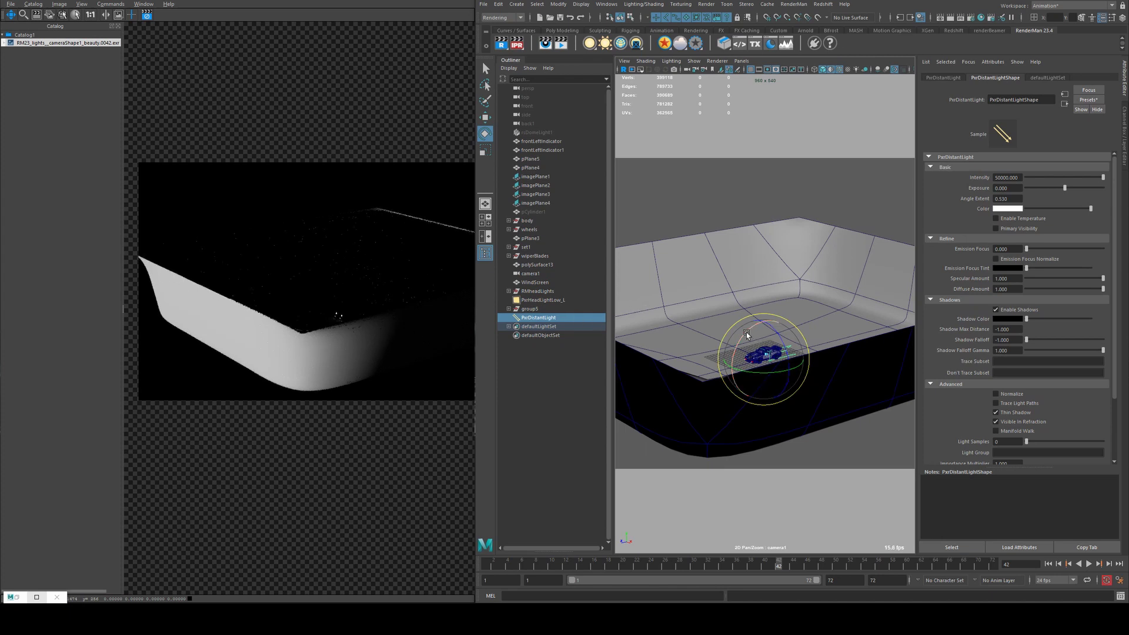
drag(746, 333, 758, 324)
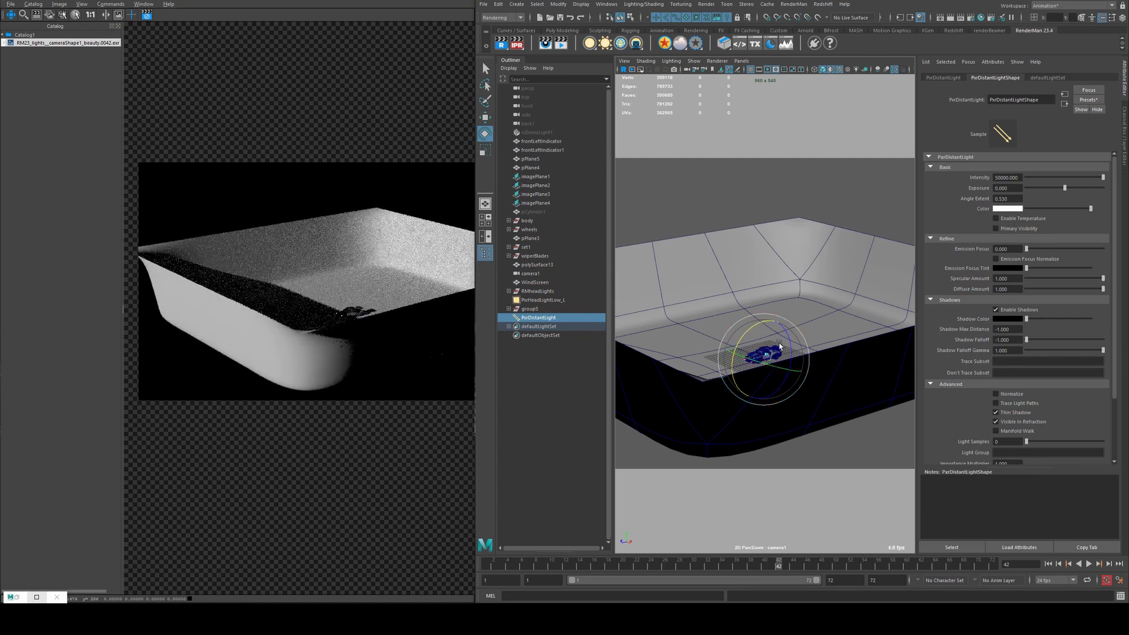
alt+right_drag(751, 356, 1105, 419)
- Place the distant light above the front of the car and rotate it to illuminate the car and backdrop
alt+drag(778, 375, 641, 178)
key(w)
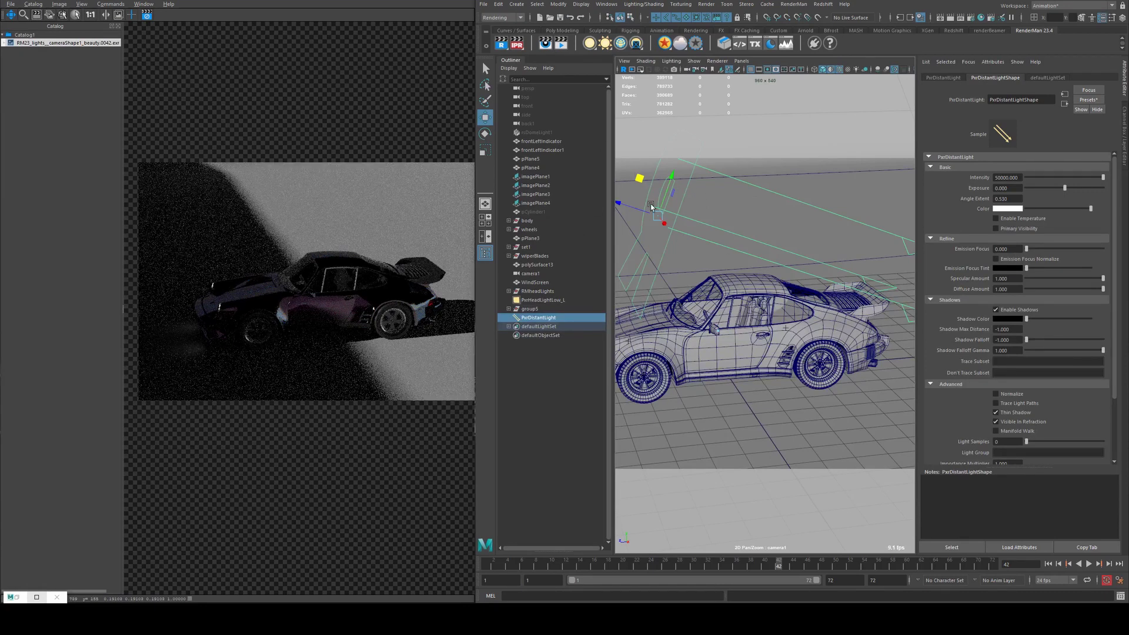
key(e)
drag(656, 223, 646, 220)
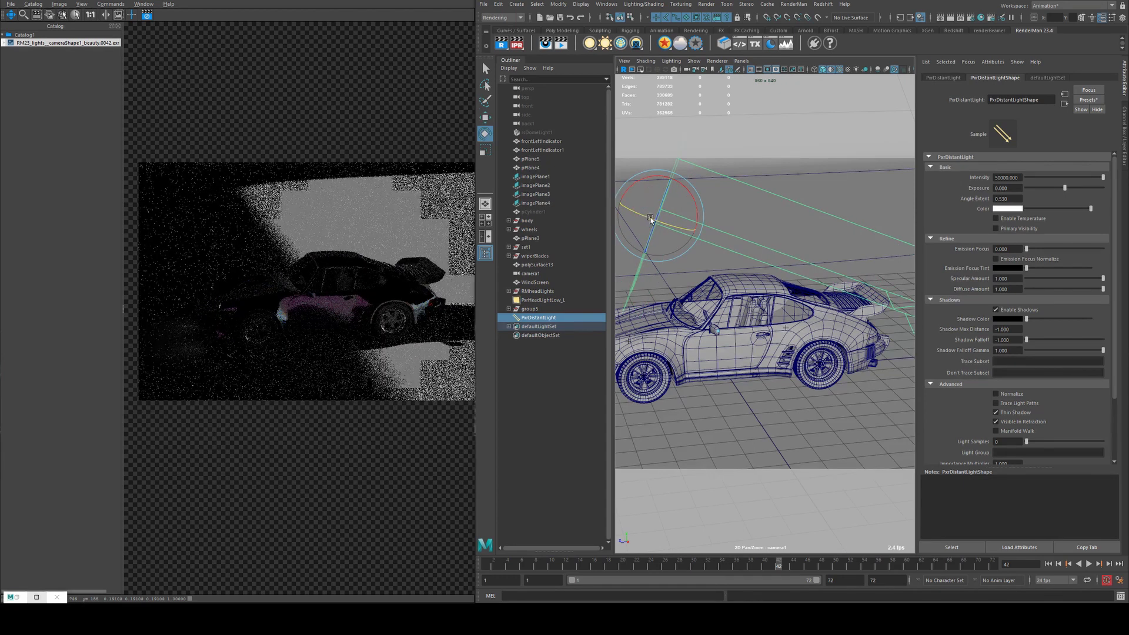
drag(649, 219, 679, 180)
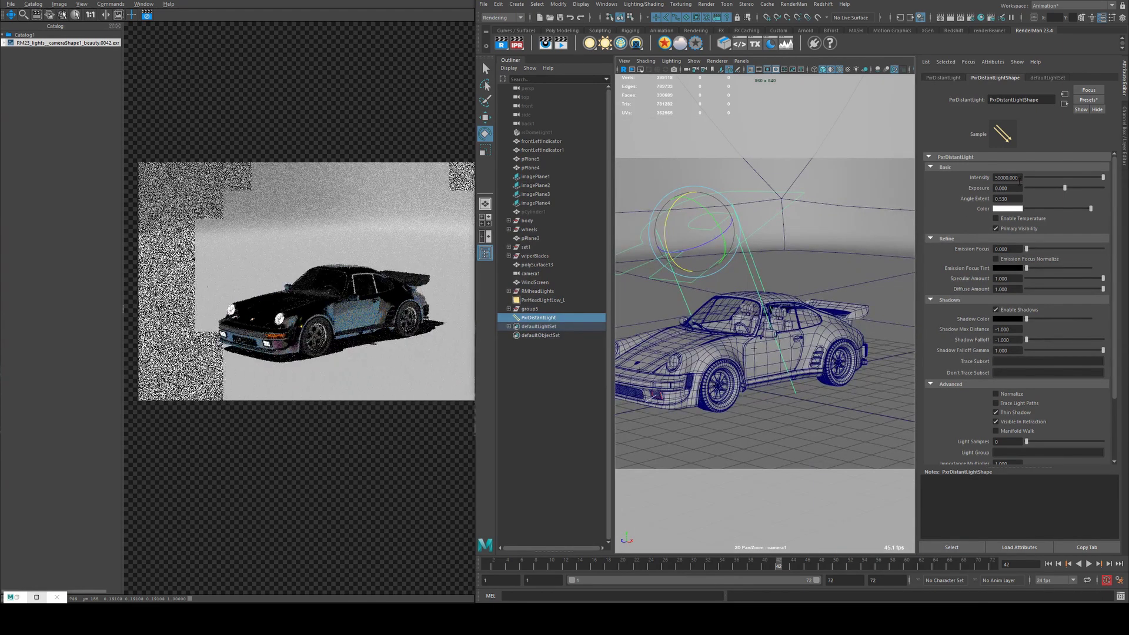
- Set the distant light's intensity to 20000
drag(1021, 177, 619, 185)
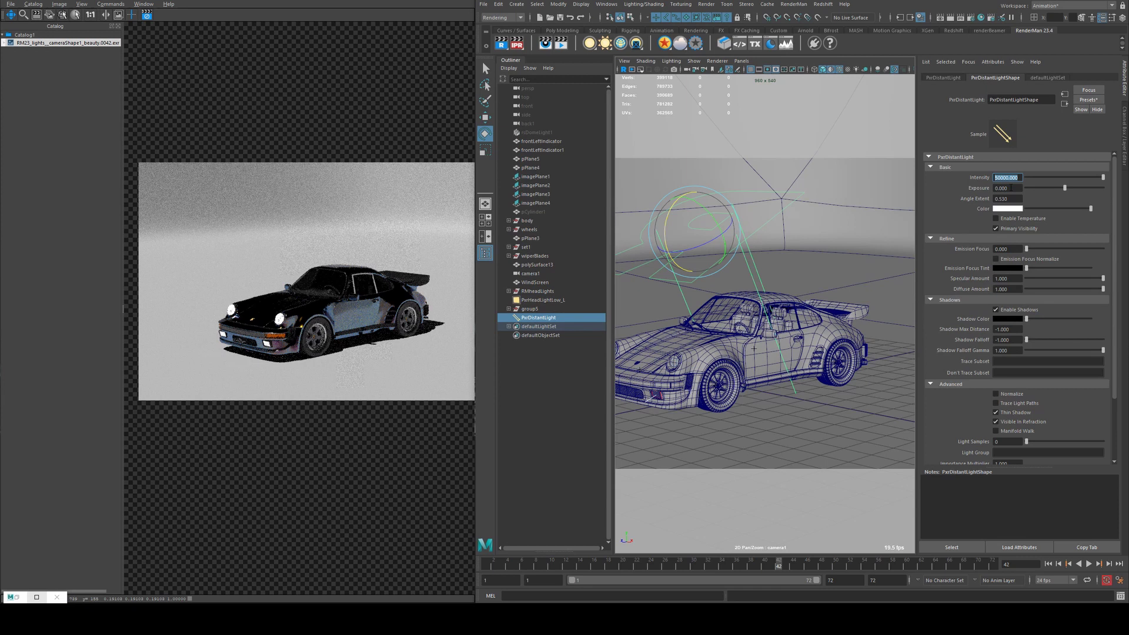
text(20000)
key(Return)
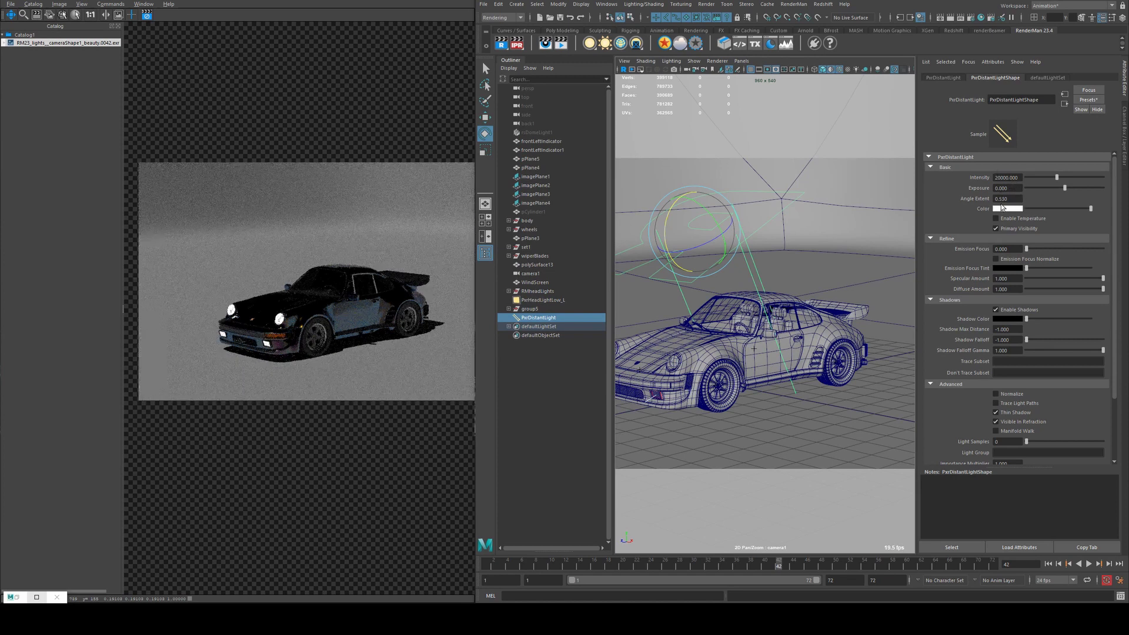
- Try tinting the distant light's color a pale pink
click(1003, 208)
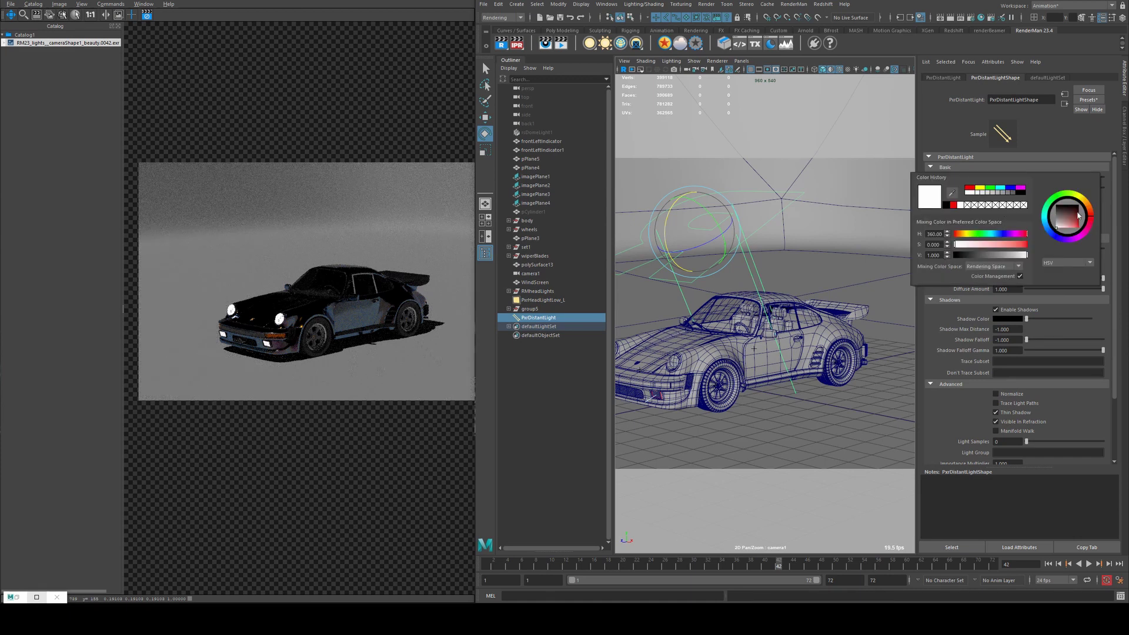
click(1063, 228)
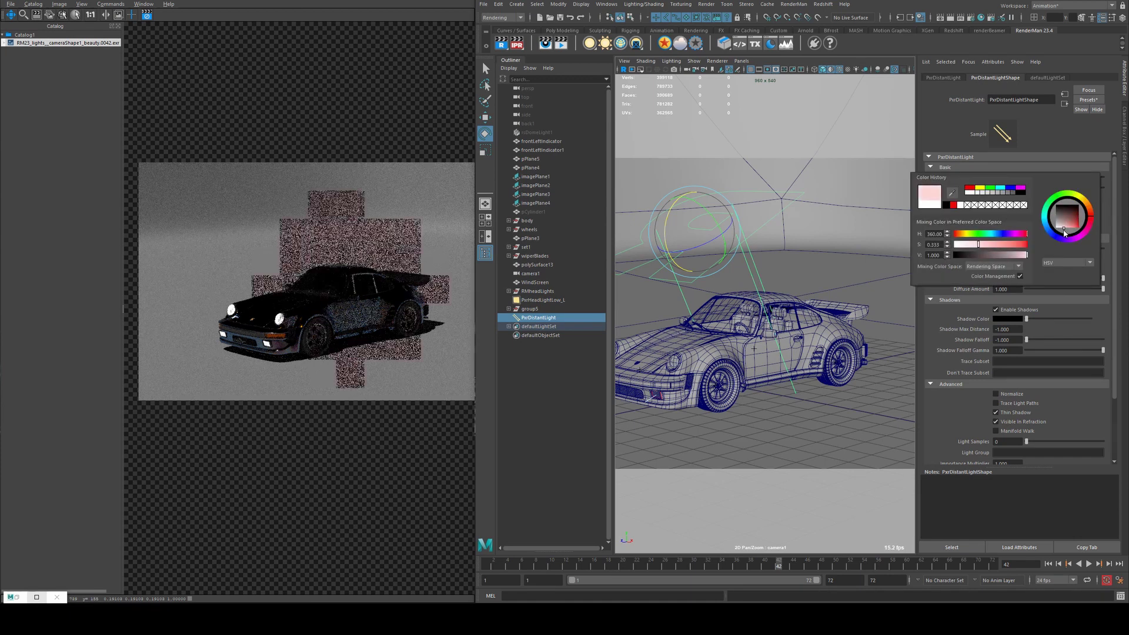
drag(1091, 213, 1088, 208)
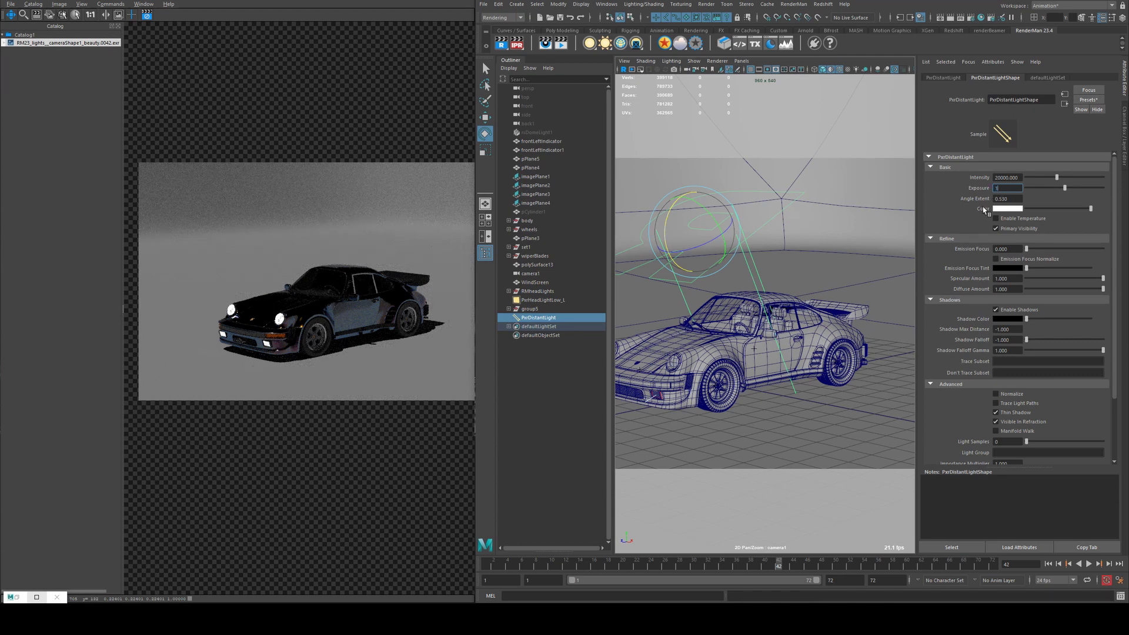
- Set the distant light's exposure to 1 and its angle extent to 10
key(Return)
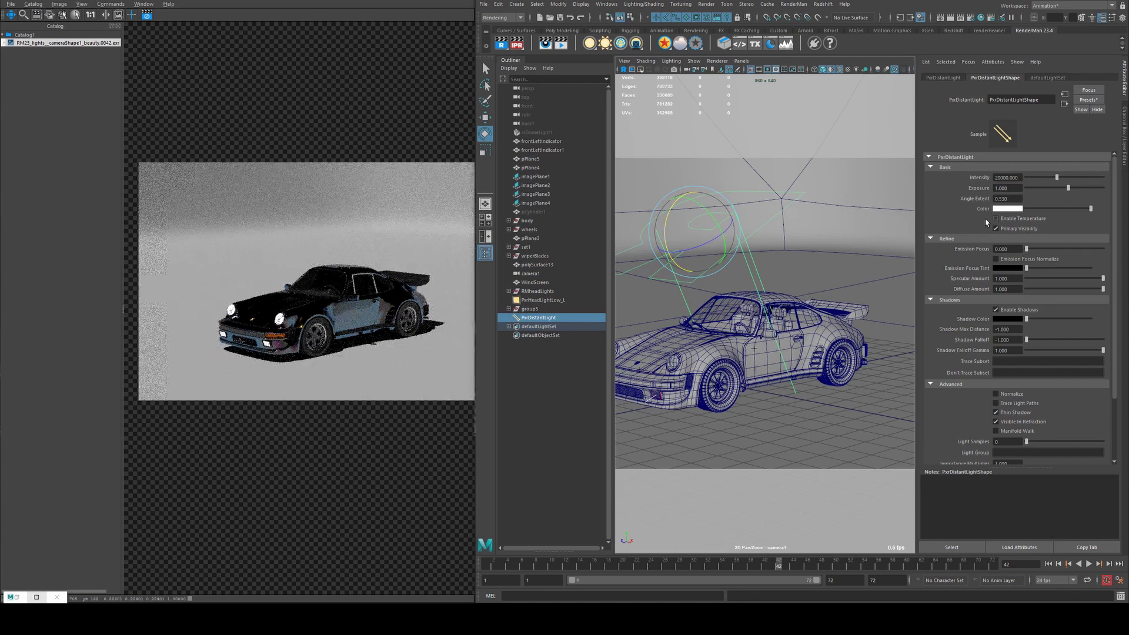
alt+middle_drag(803, 326, 729, 300)
alt+right_drag(758, 323, 829, 320)
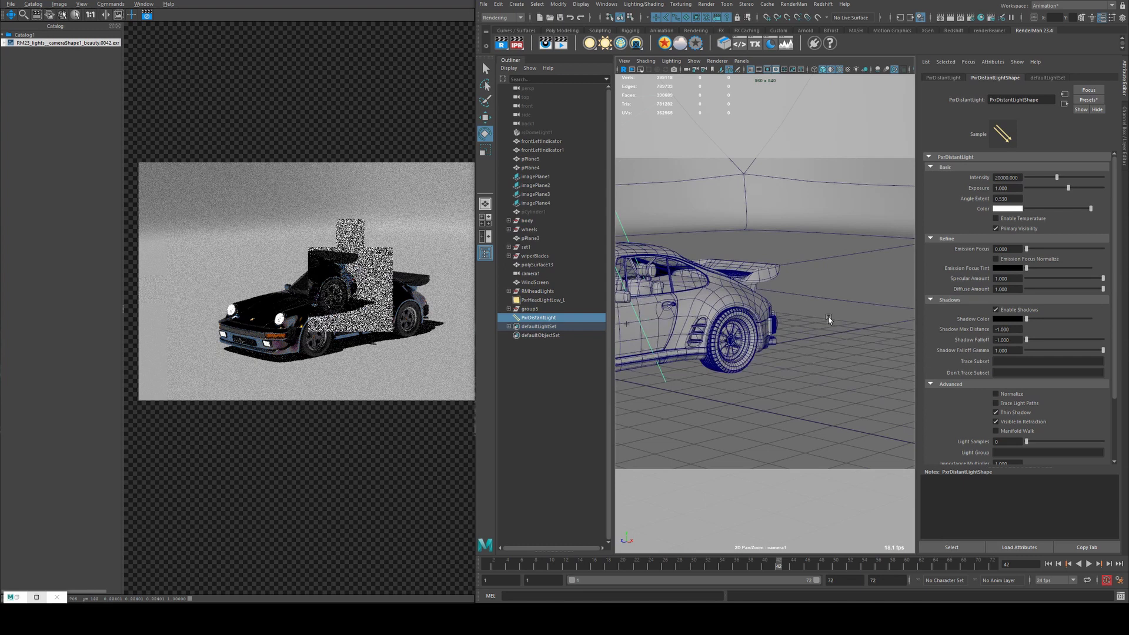
alt+drag(829, 319, 821, 331)
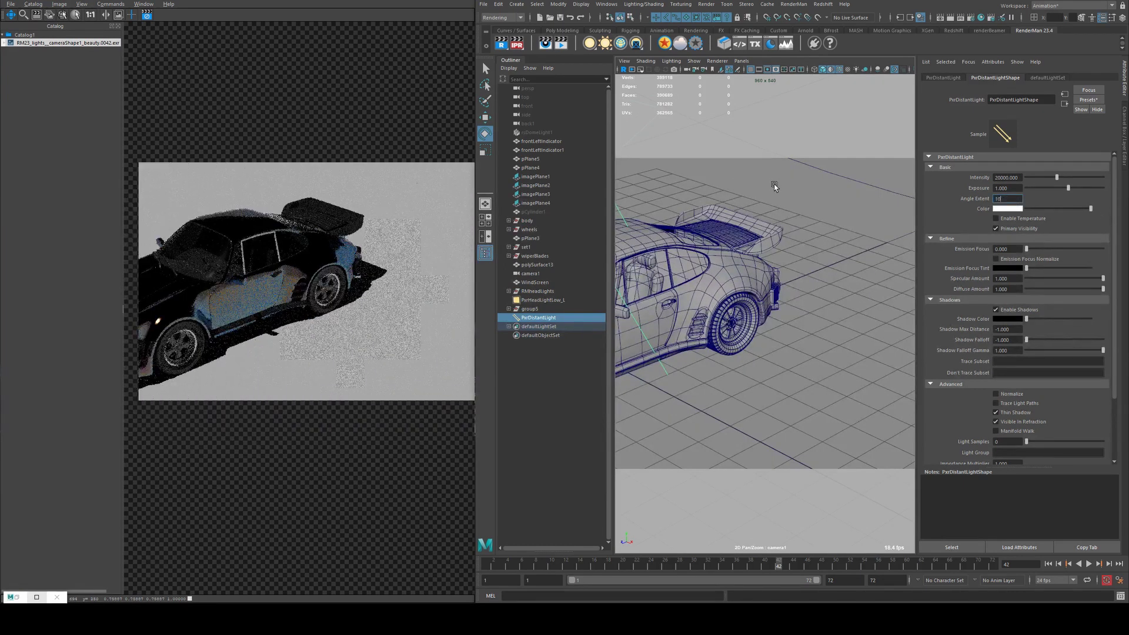
text(10)
key(Return)
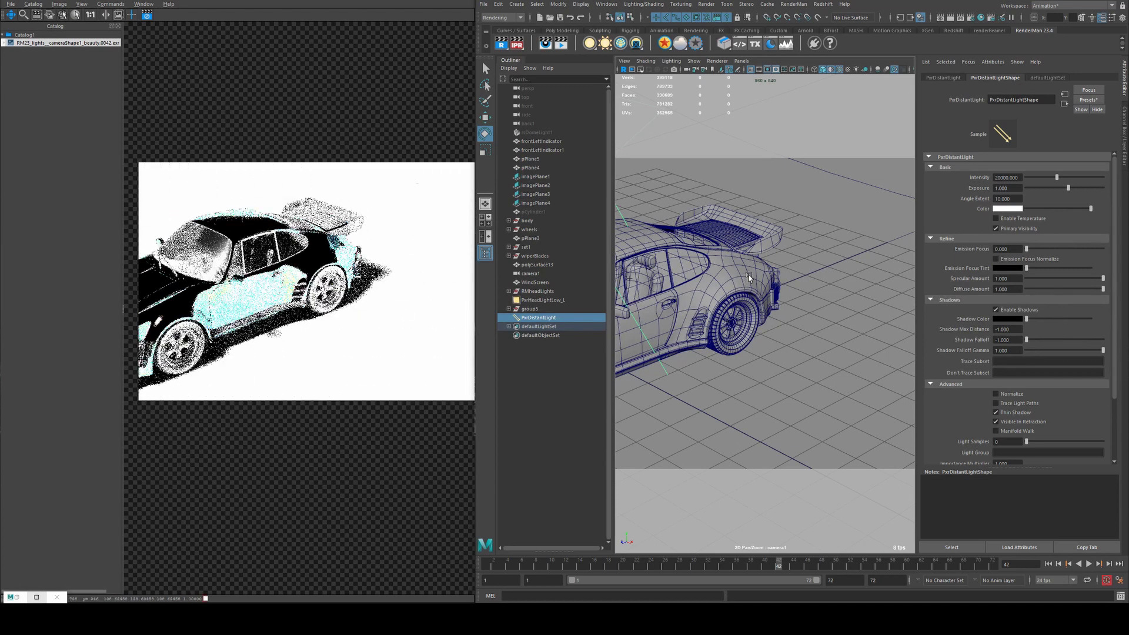
- Enable Normalize in the distant light's advanced settings
click(999, 394)
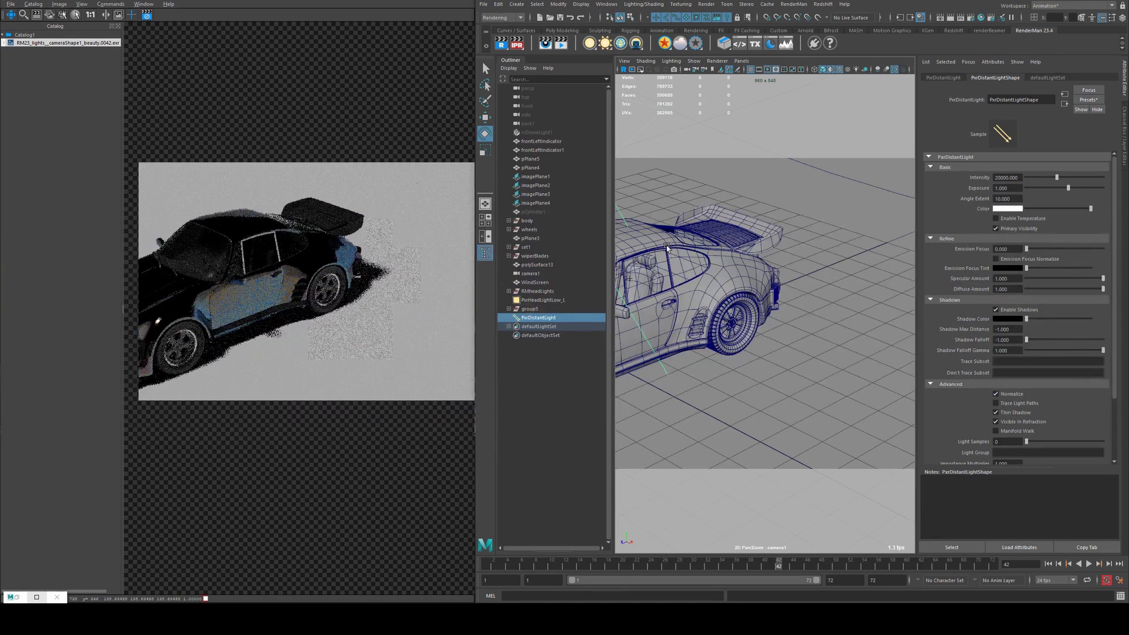
alt+drag(708, 292, 674, 215)
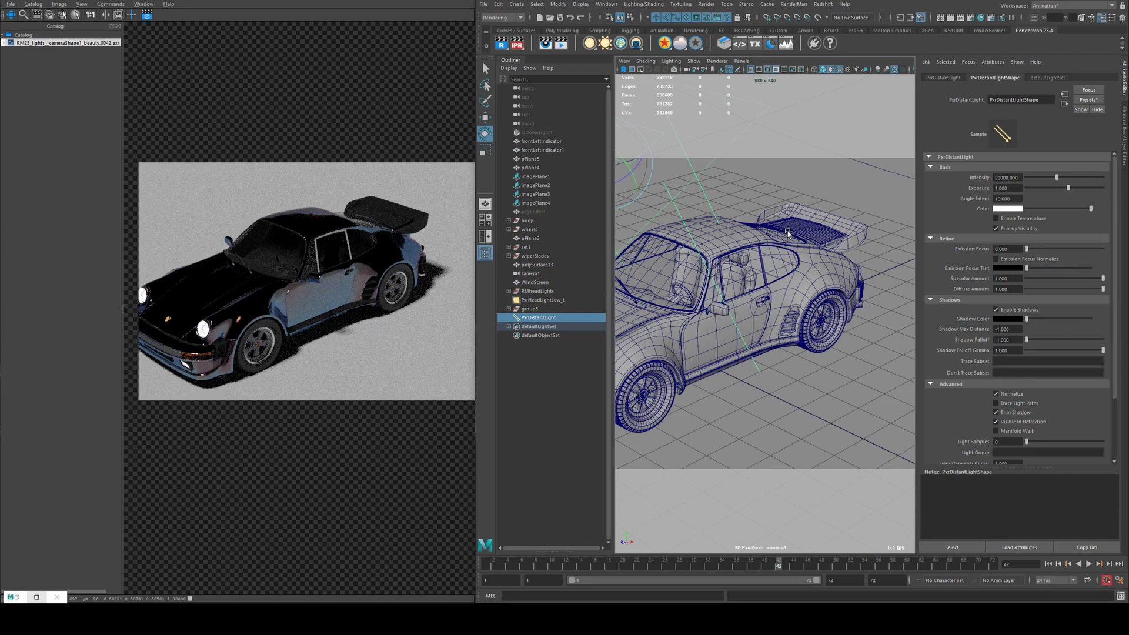
- Replace the distant light with a PxrSphereLight and raise it above the car's roof
alt+drag(787, 234, 694, 204)
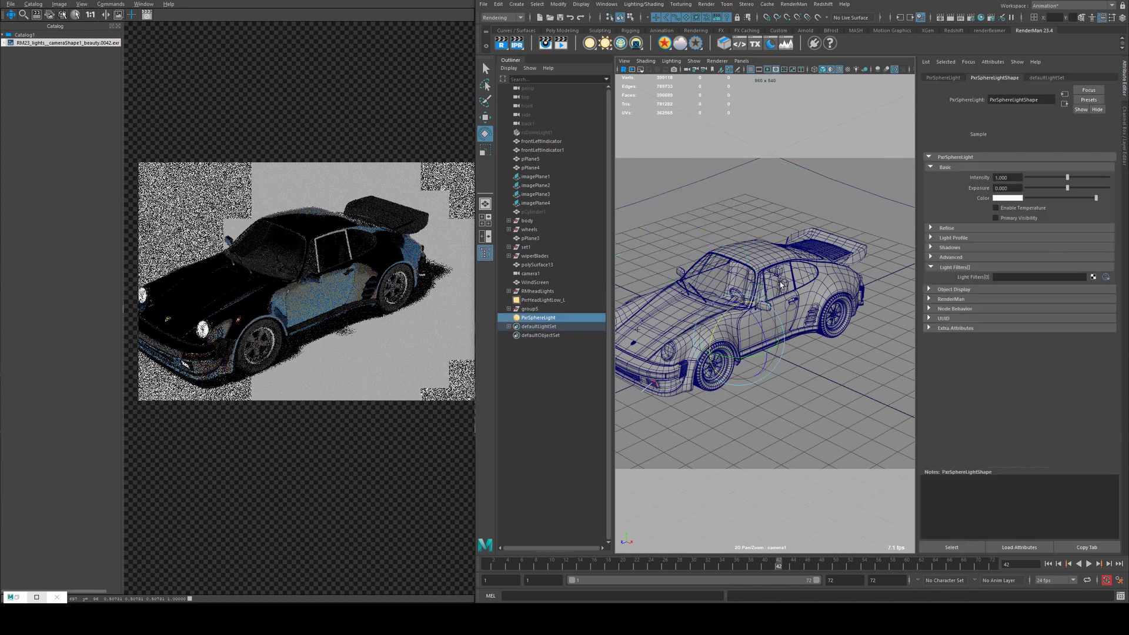
key(w)
drag(743, 309, 742, 172)
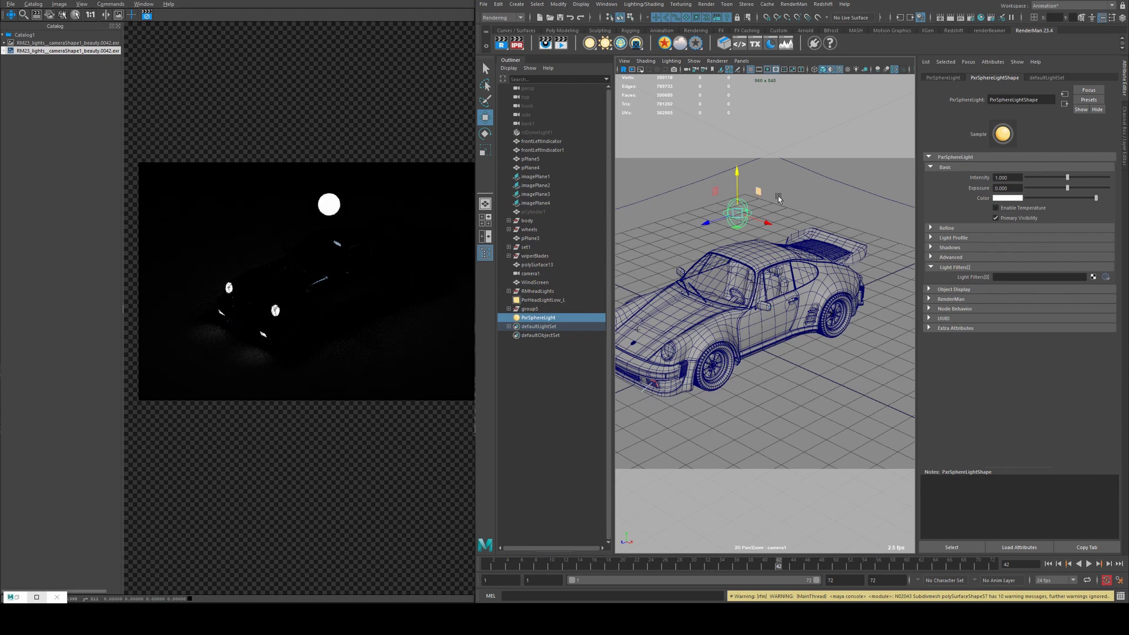
- Set the sphere light's intensity to 20
click(1019, 177)
text(3.)
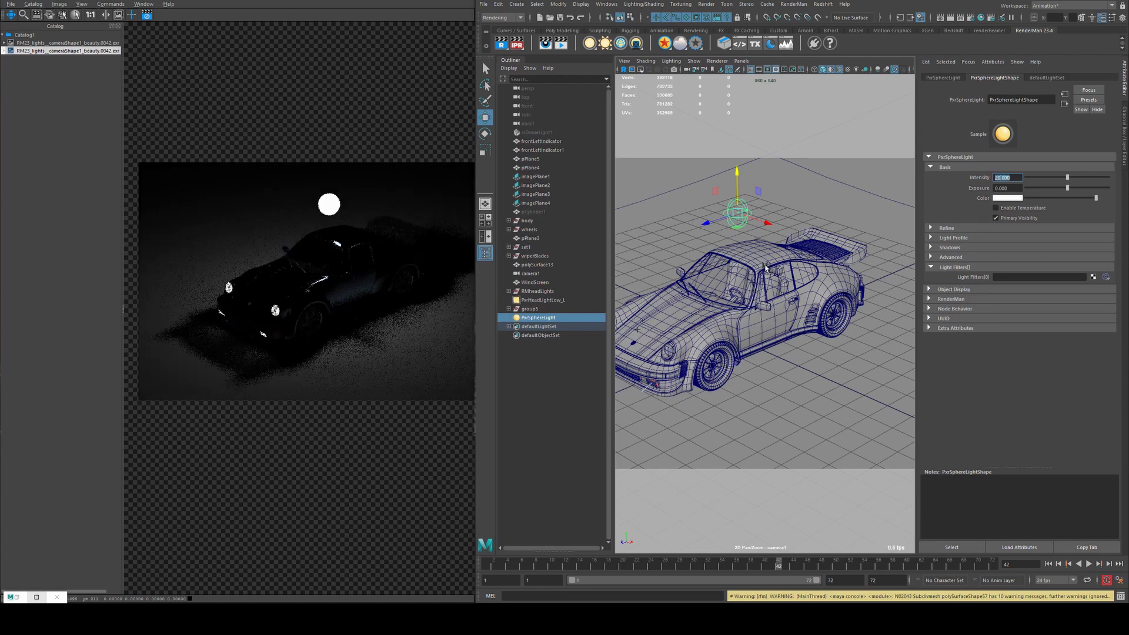
alt+drag(661, 238, 745, 247)
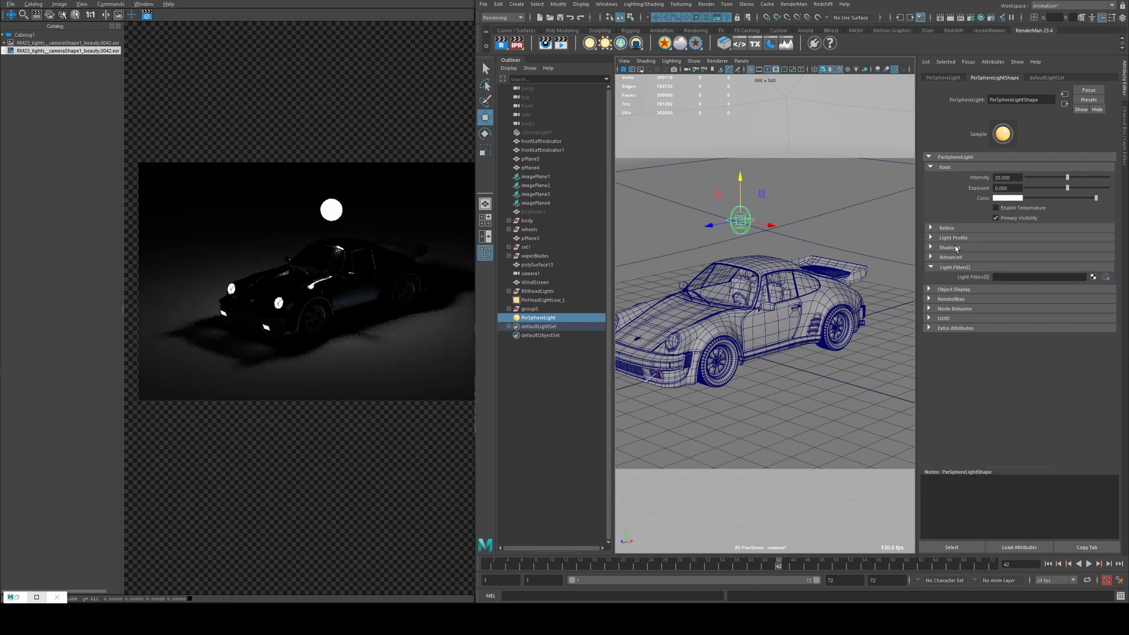
double_click(1016, 178)
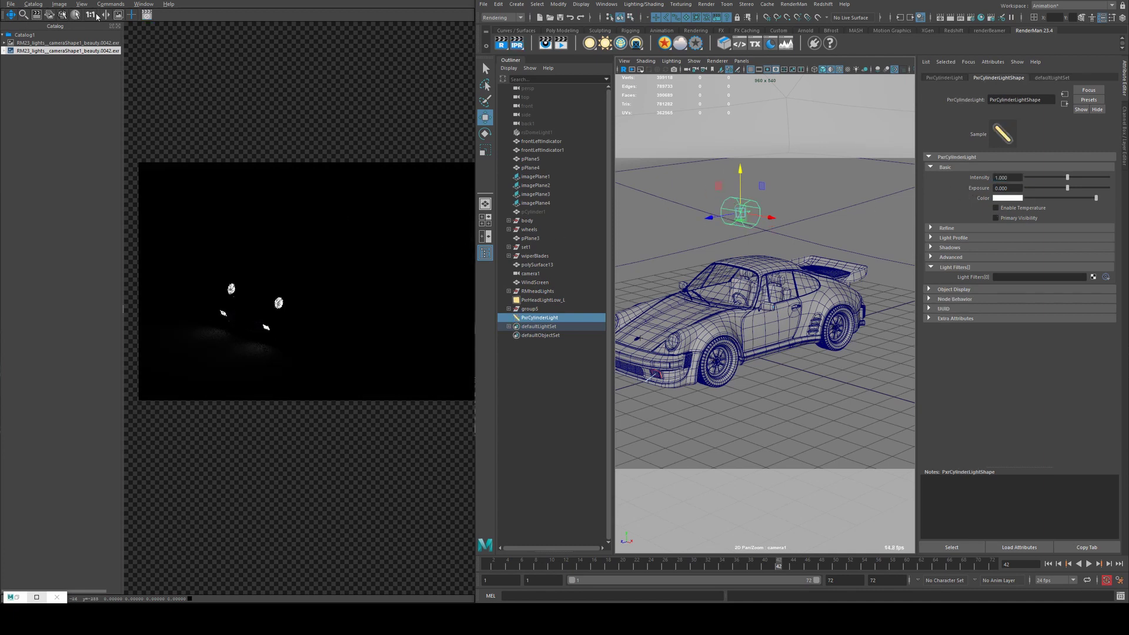
- Start an interactive IPR render with the PxrCylinderLight and enable the light's Primary Visibility
click(521, 45)
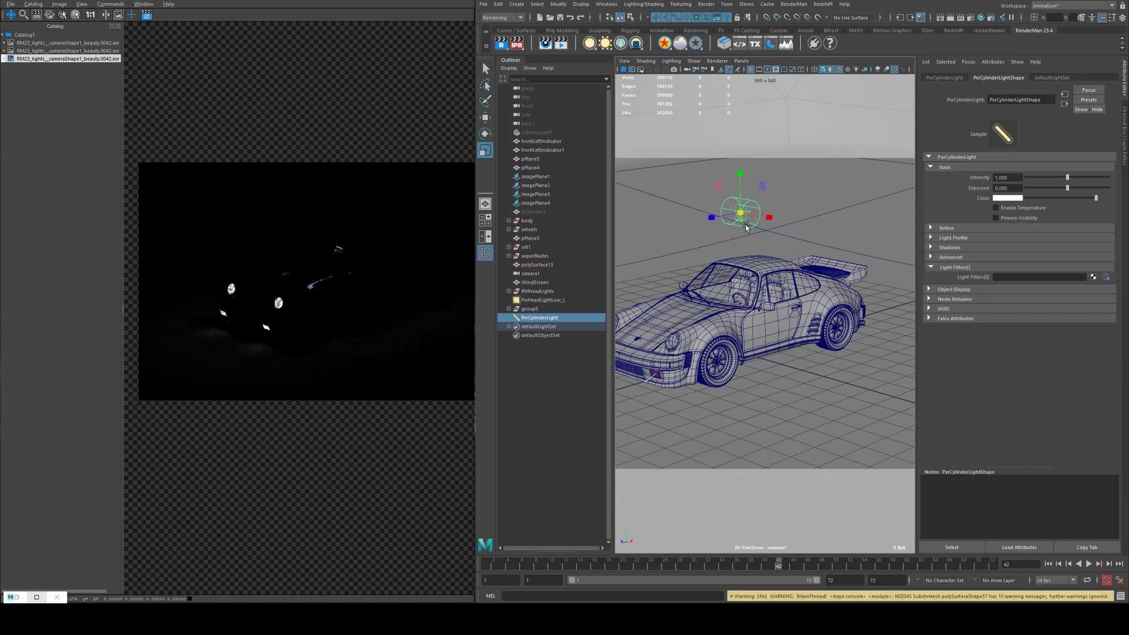
click(1003, 220)
- Scale the cylinder light into a long thin tube above the car and rotate it parallel to the car's length
drag(769, 220, 814, 232)
alt+drag(694, 227, 711, 277)
drag(735, 224, 688, 227)
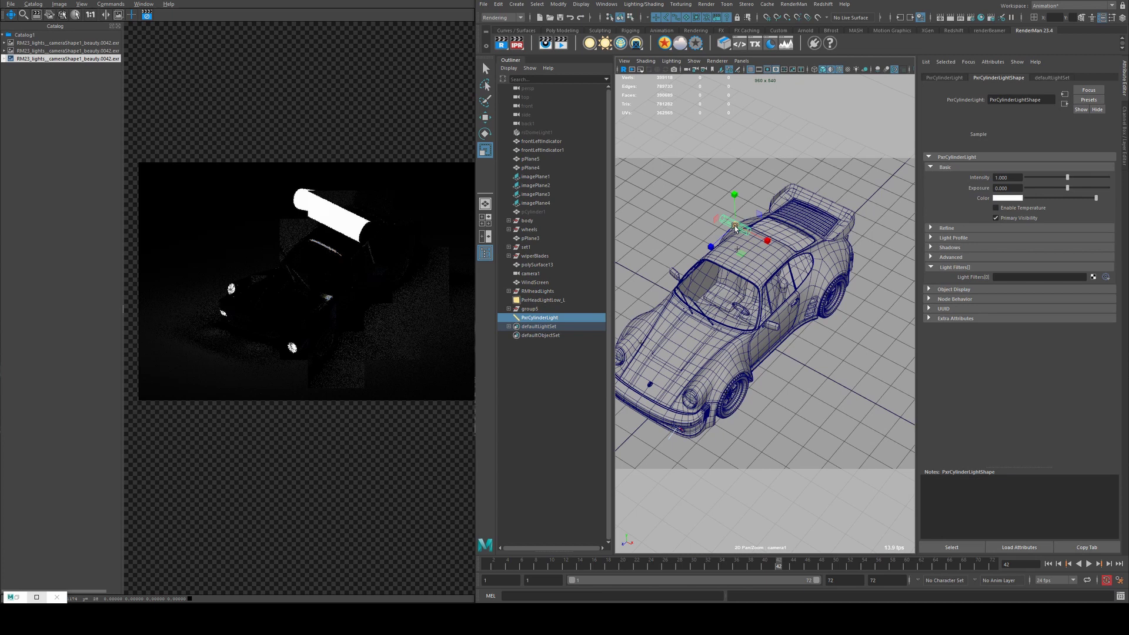
drag(767, 240, 925, 318)
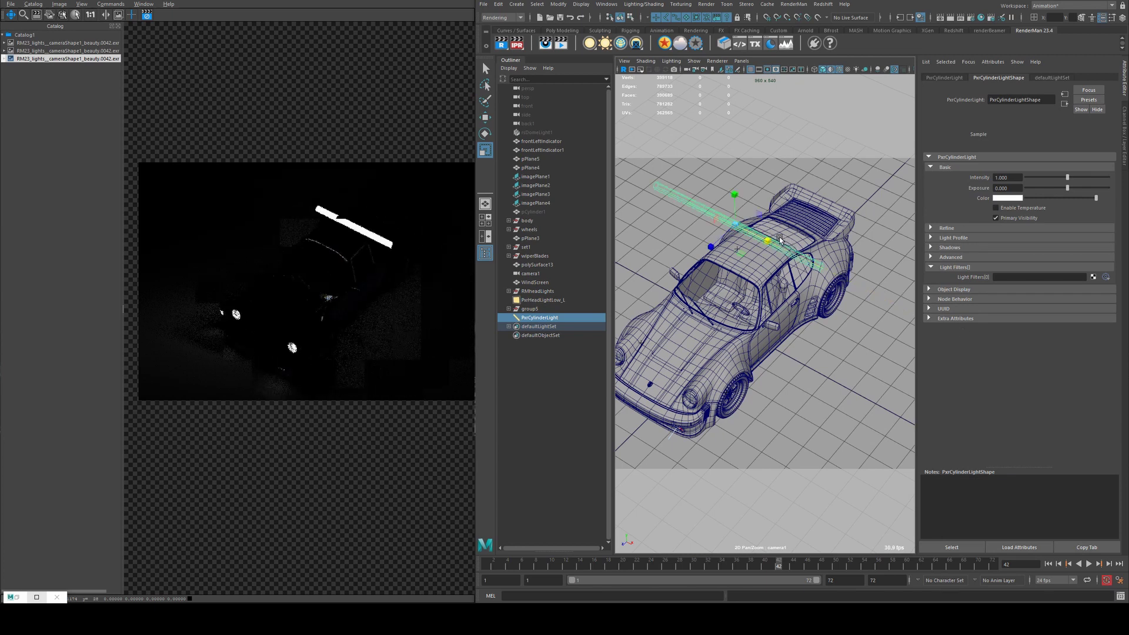
key(e)
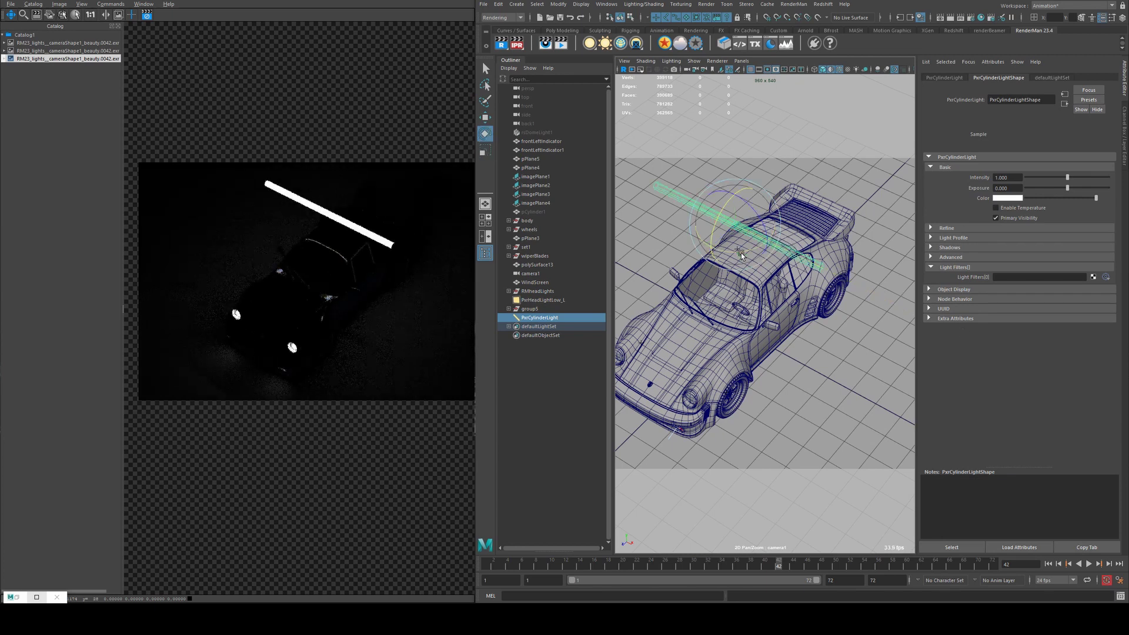
drag(741, 255, 799, 276)
- Duplicate the cylinder light twice, offsetting the copies sideways to form three parallel tubes above the car
key(w)
drag(754, 219, 751, 285)
key(shift+d)
key(shift+d)
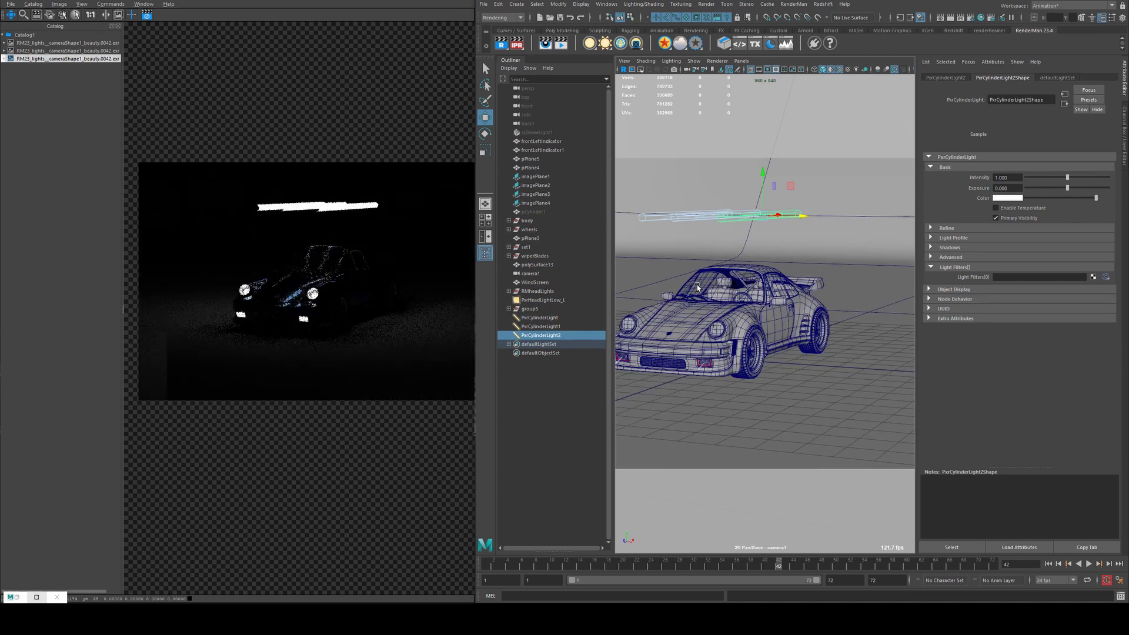
alt+drag(730, 245, 726, 266)
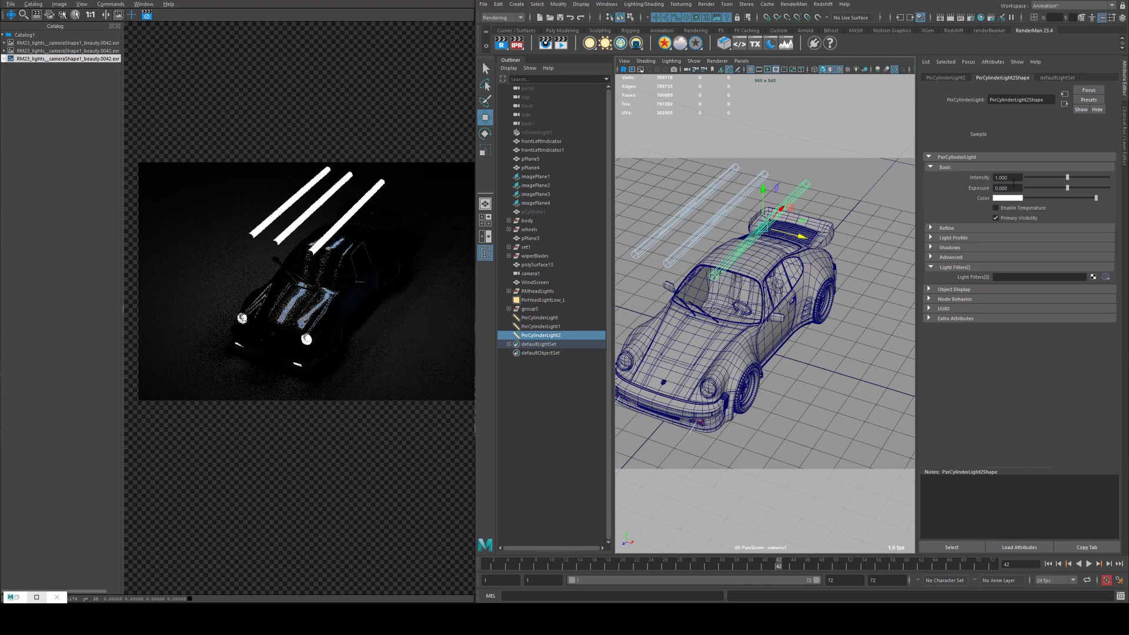
- Test the last cylinder copy with Primary Visibility off and set its intensity to 10
click(1011, 219)
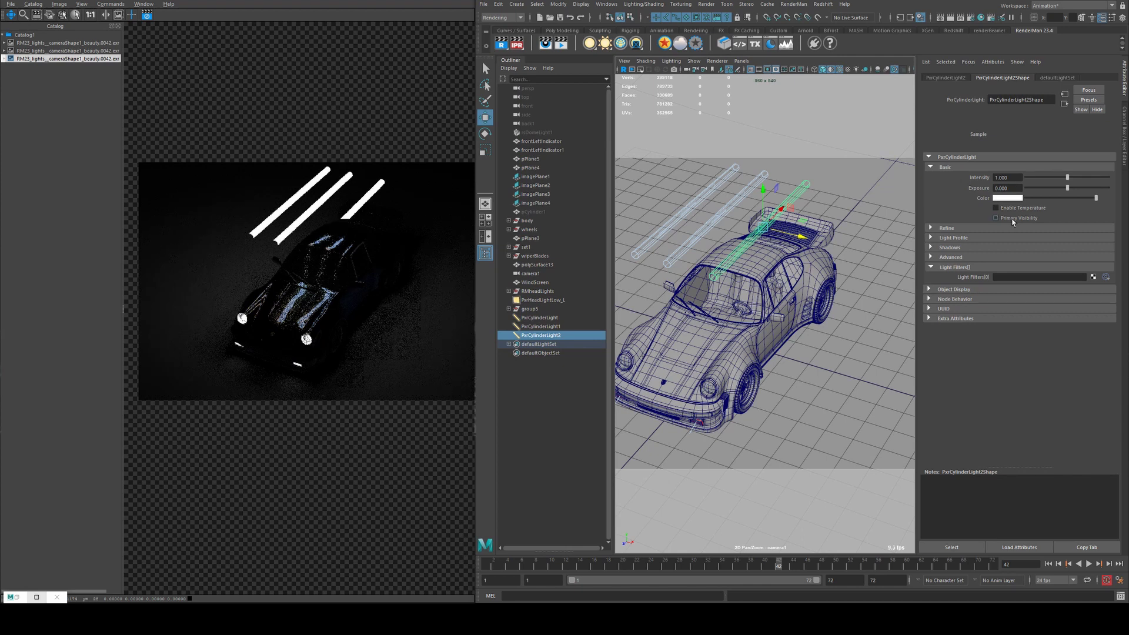
drag(1014, 177, 922, 175)
text(10)
key(Return)
- Stretch the last cylinder light along its axis so it extends well beyond the other two tubes
alt+drag(650, 284, 795, 243)
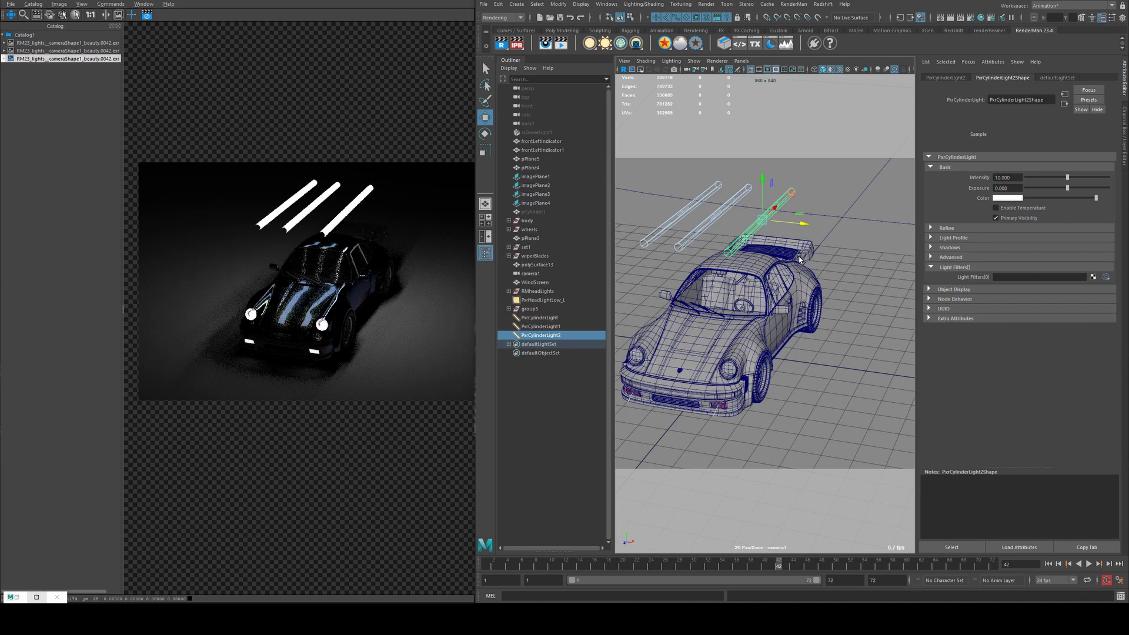
alt+drag(800, 260, 726, 325)
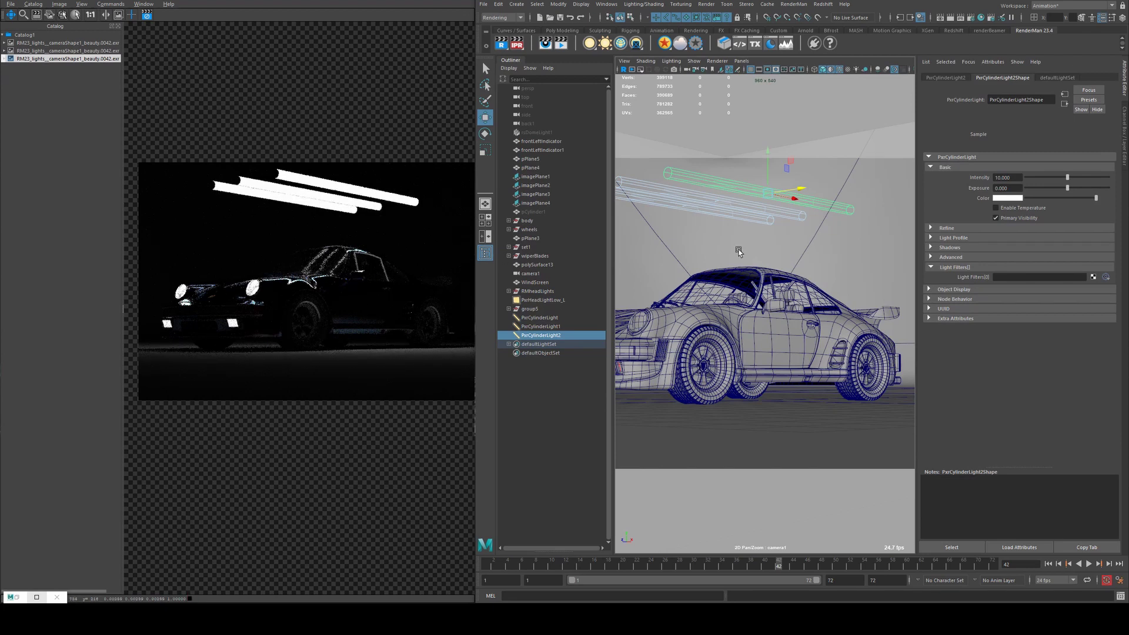
key(e)
key(r)
drag(793, 198, 934, 220)
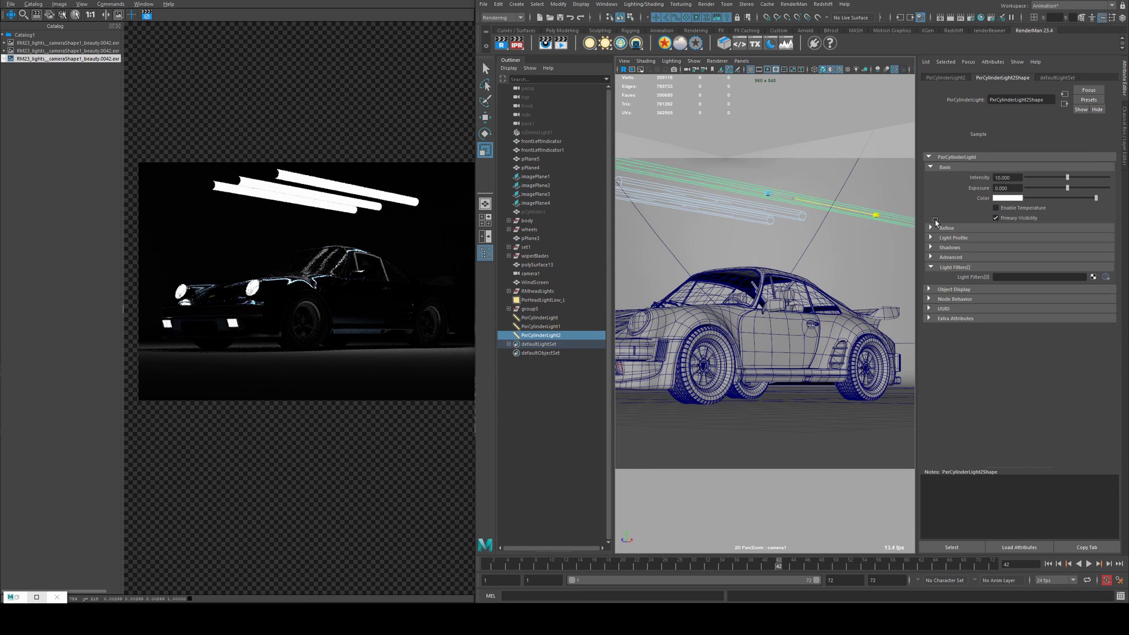
key(w)
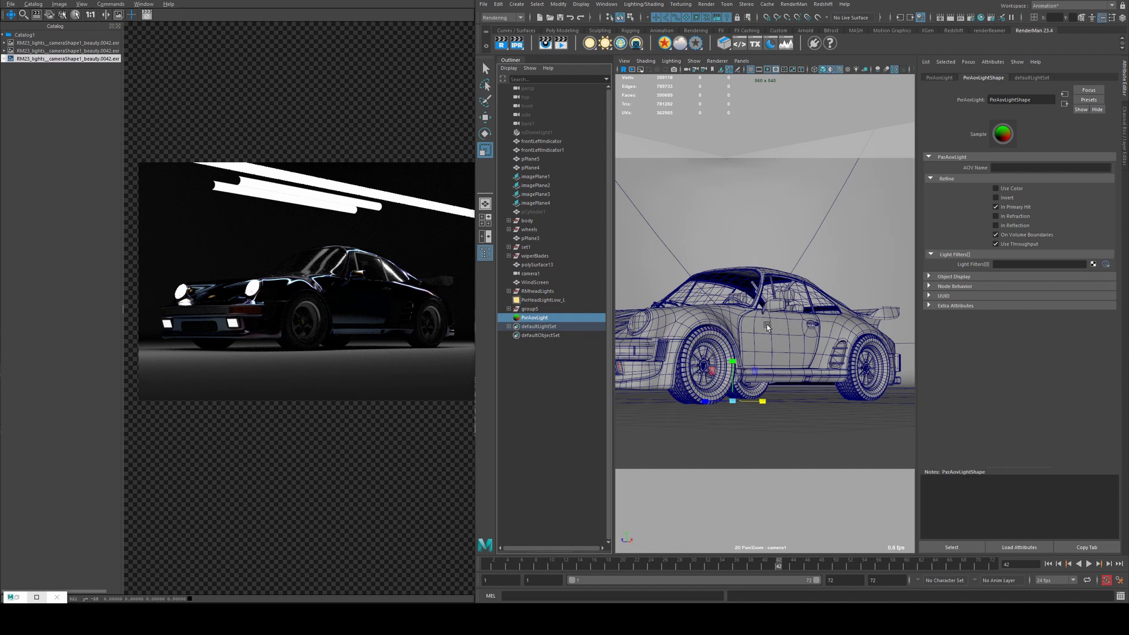
- Delete the AOV light from the scene
click(1019, 168)
click(555, 319)
key(Delete)
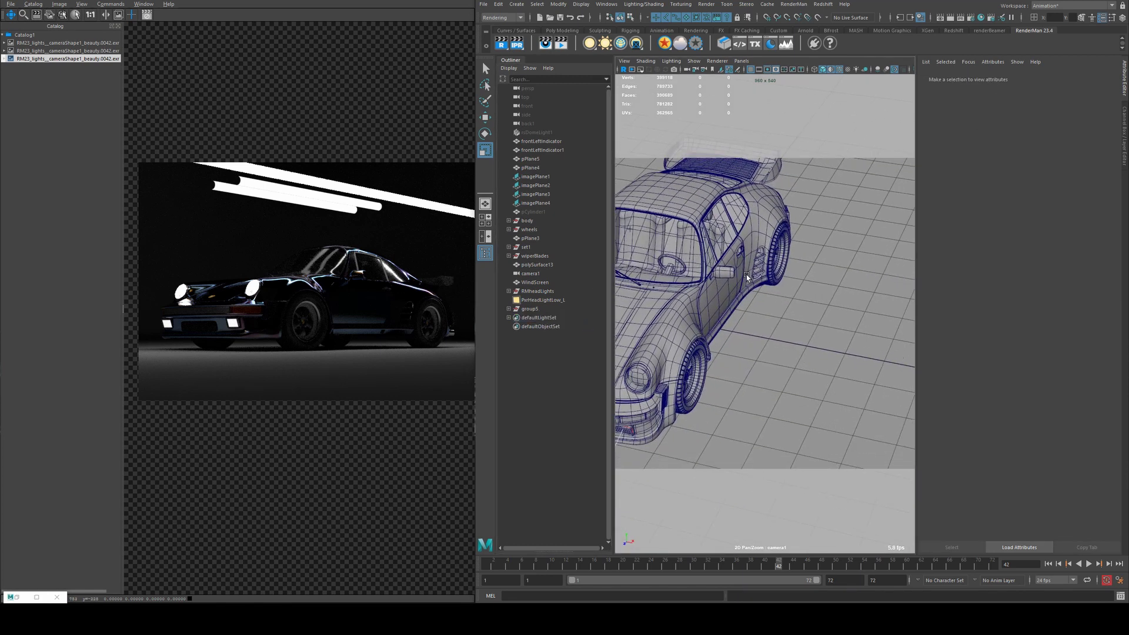
- Create a polygon torus, move it out beside the car and raise it above the floor
click(551, 33)
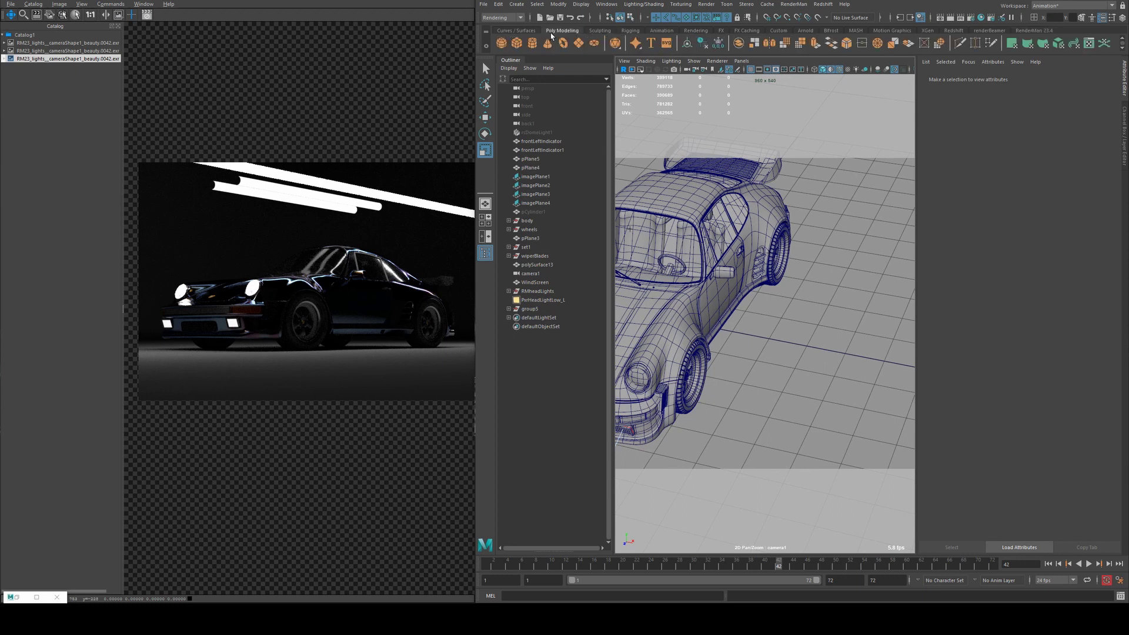
click(565, 45)
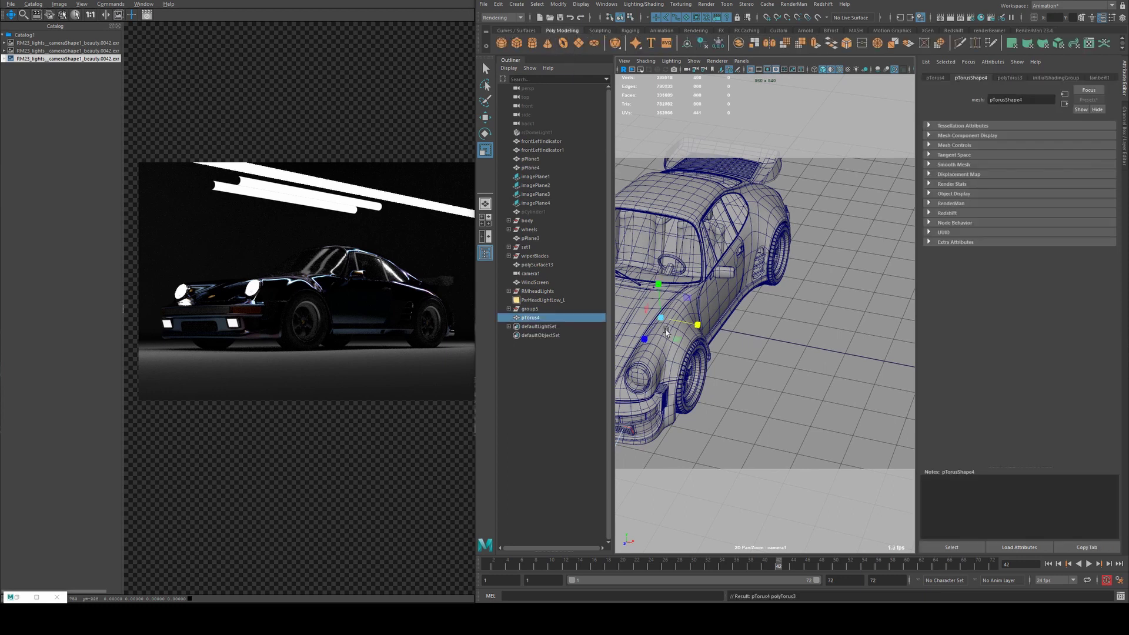
key(w)
drag(729, 333, 848, 357)
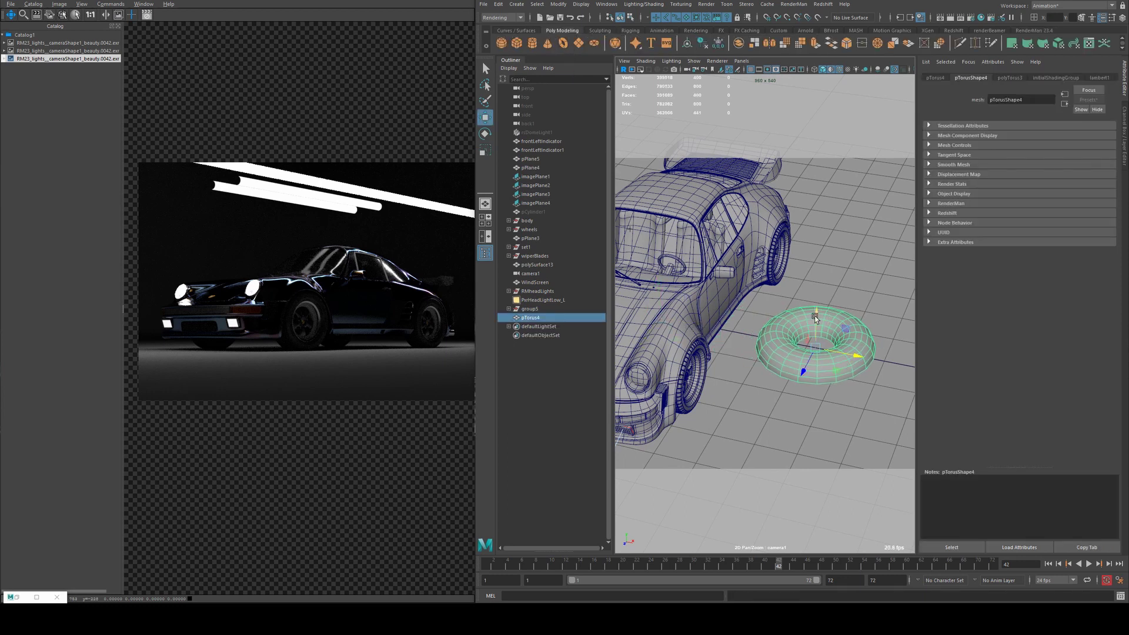
drag(814, 316, 816, 241)
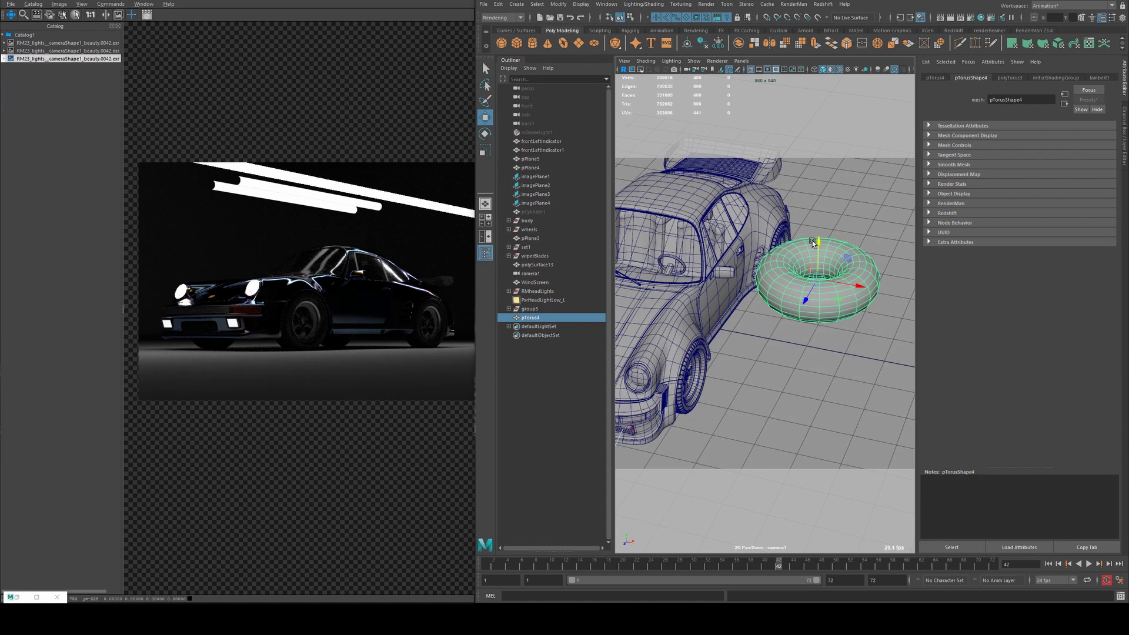
- Convert the torus into a RenderMan mesh light and start an interactive IPR render
alt+middle_drag(813, 243, 744, 266)
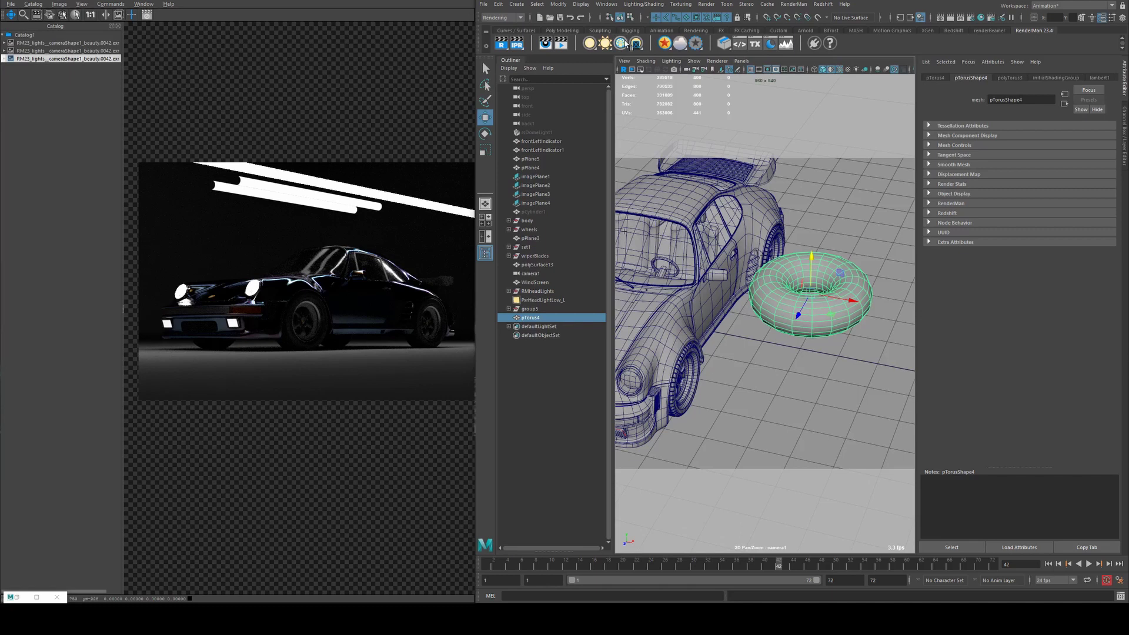
click(623, 44)
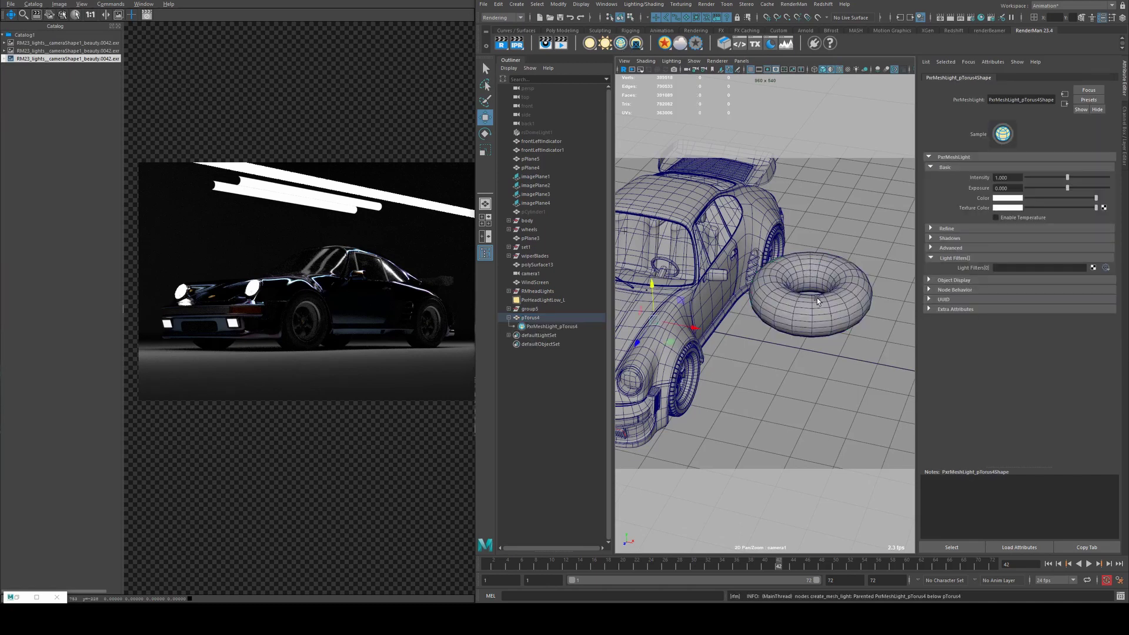
click(520, 46)
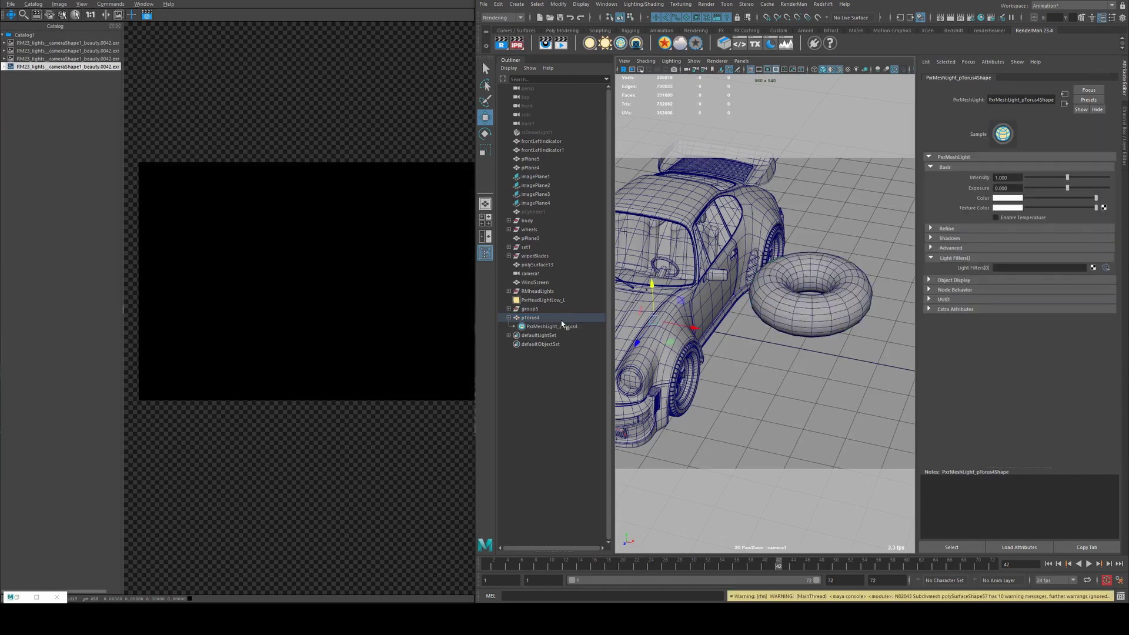
- Try moving the torus light up and over towards the car, and undo the move
click(771, 285)
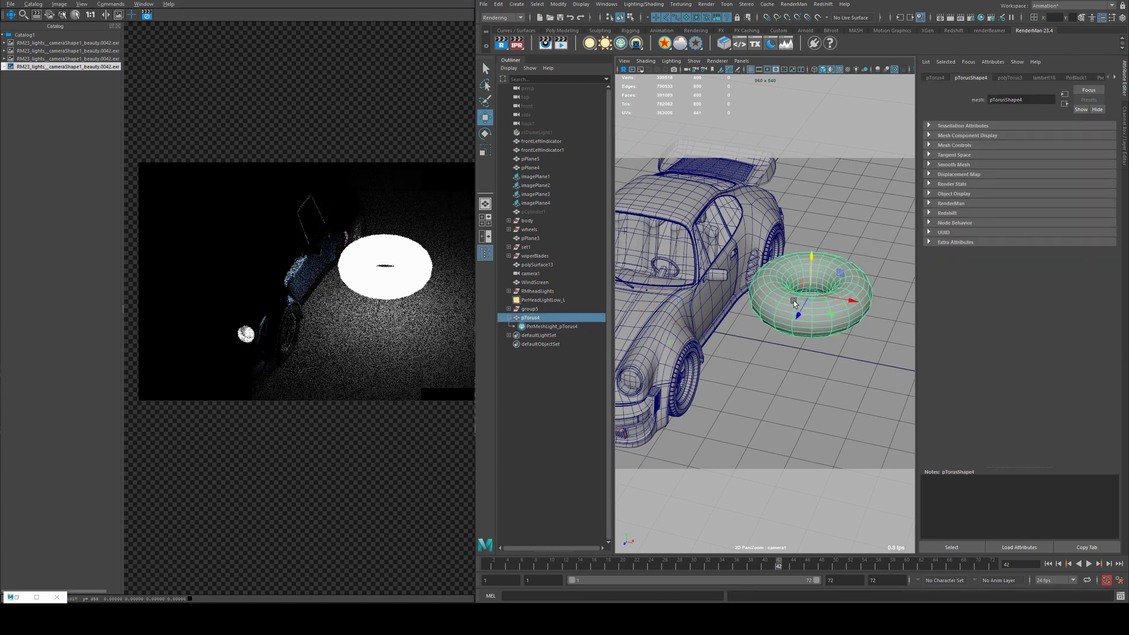
drag(840, 271, 676, 219)
key(e)
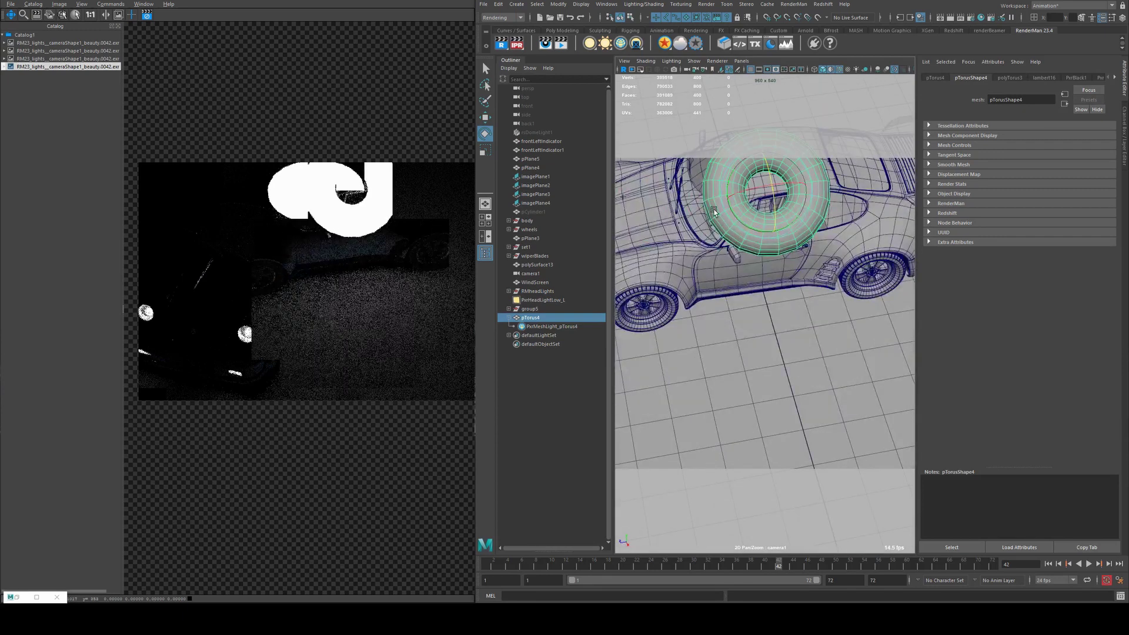
key(ctrl+z)
key(ctrl+z)
key(ctrl+z)
- Thin the torus into a slim ring by setting its section radius to 0.1
key(ctrl+a)
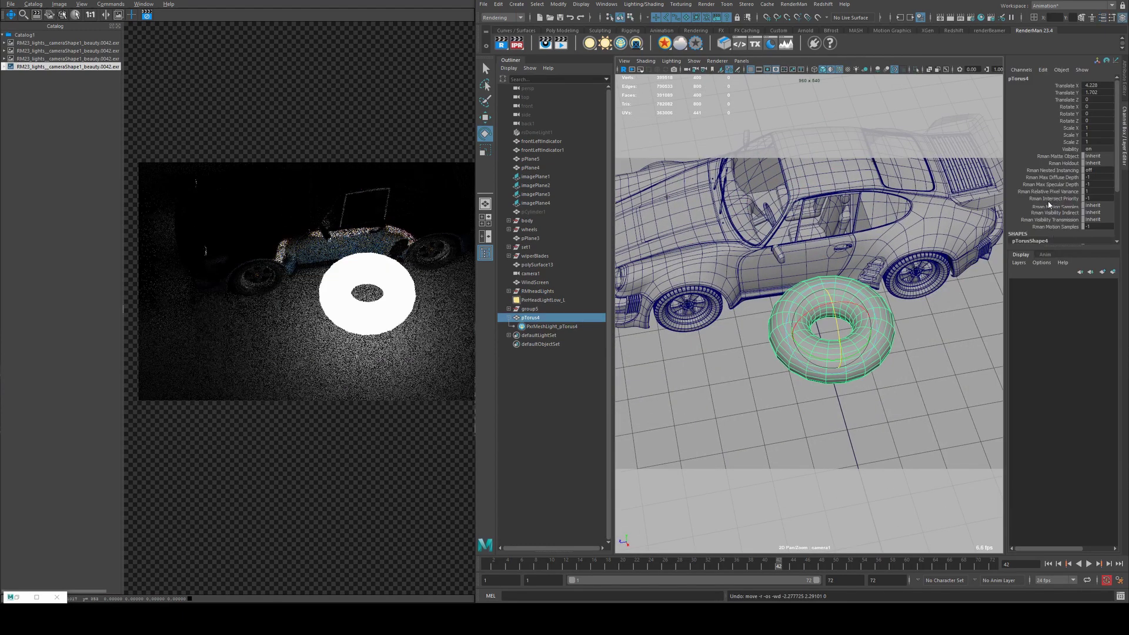
scroll(1052, 212, down, 5)
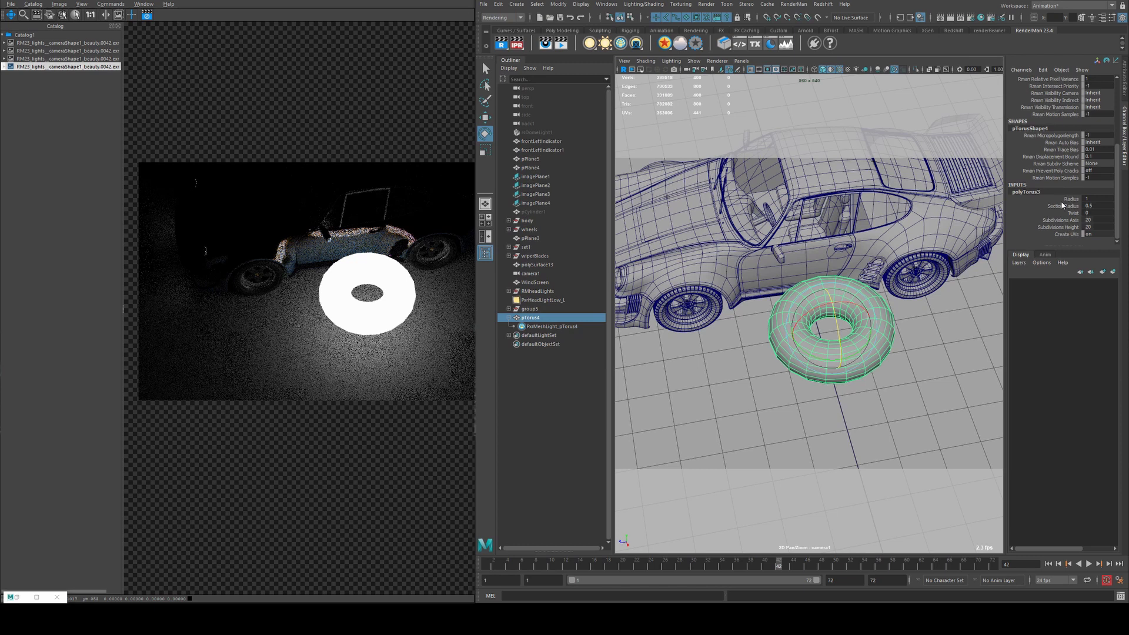
click(1073, 199)
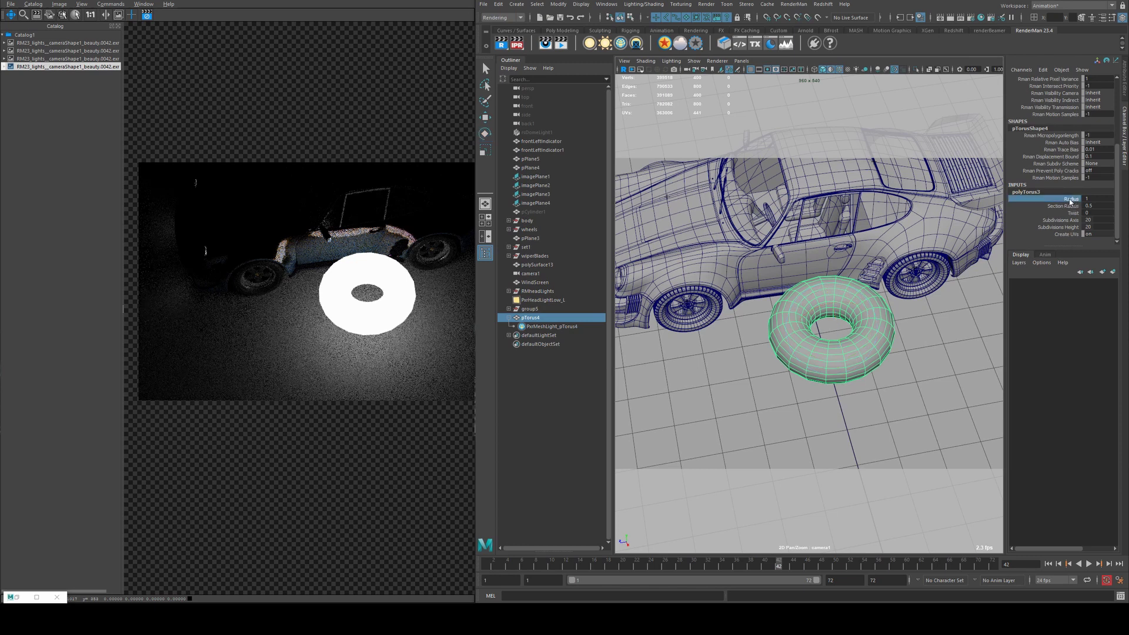
click(1087, 198)
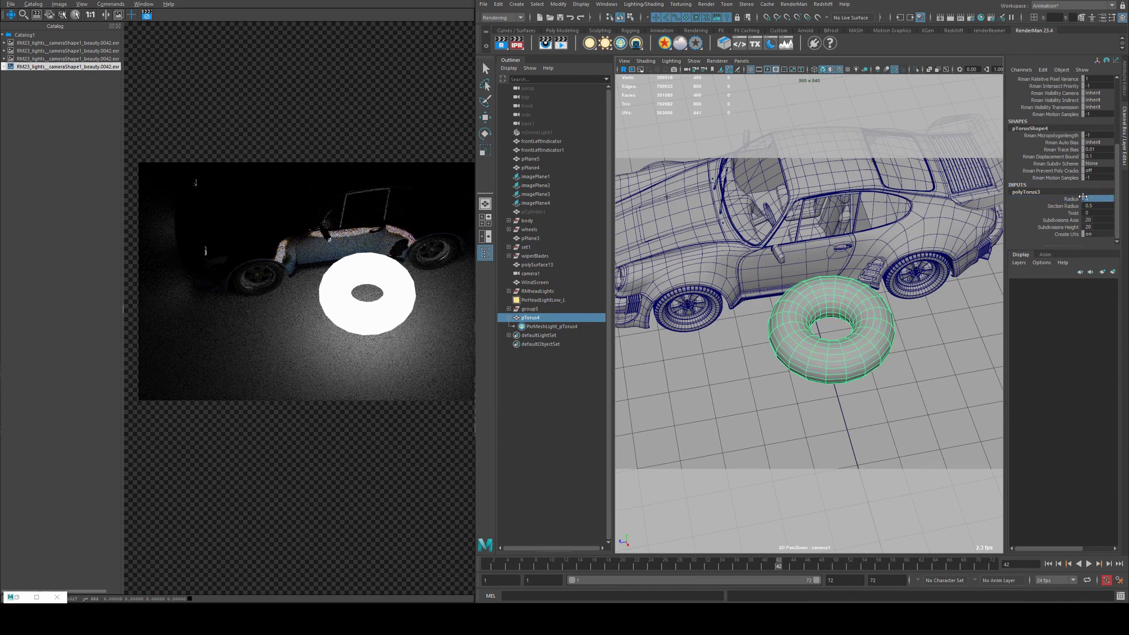
click(1070, 200)
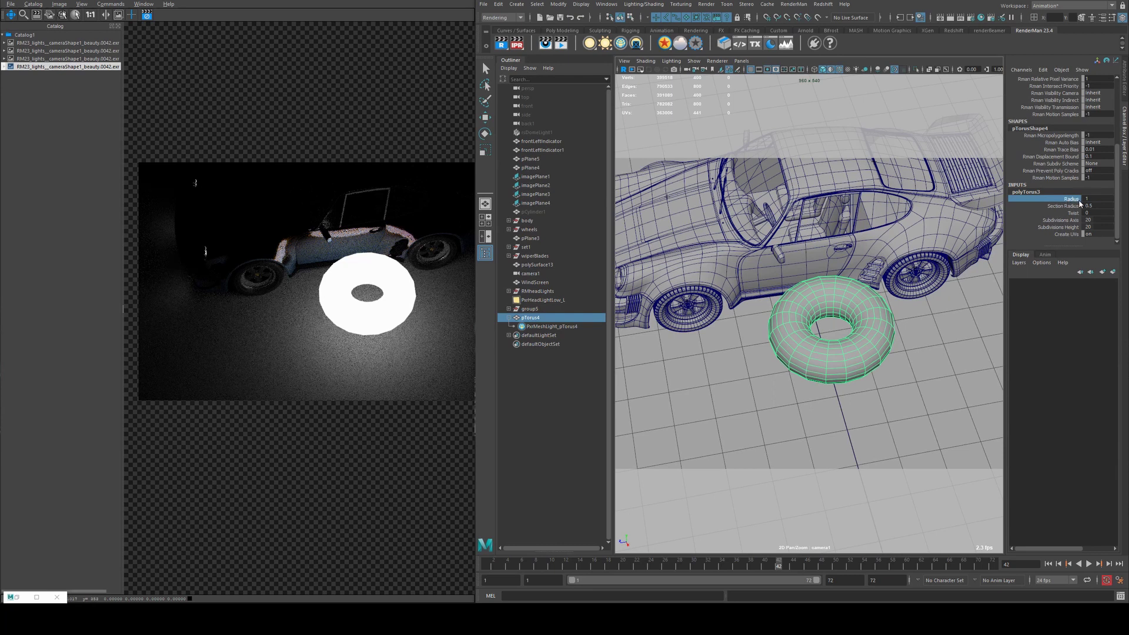
click(1084, 198)
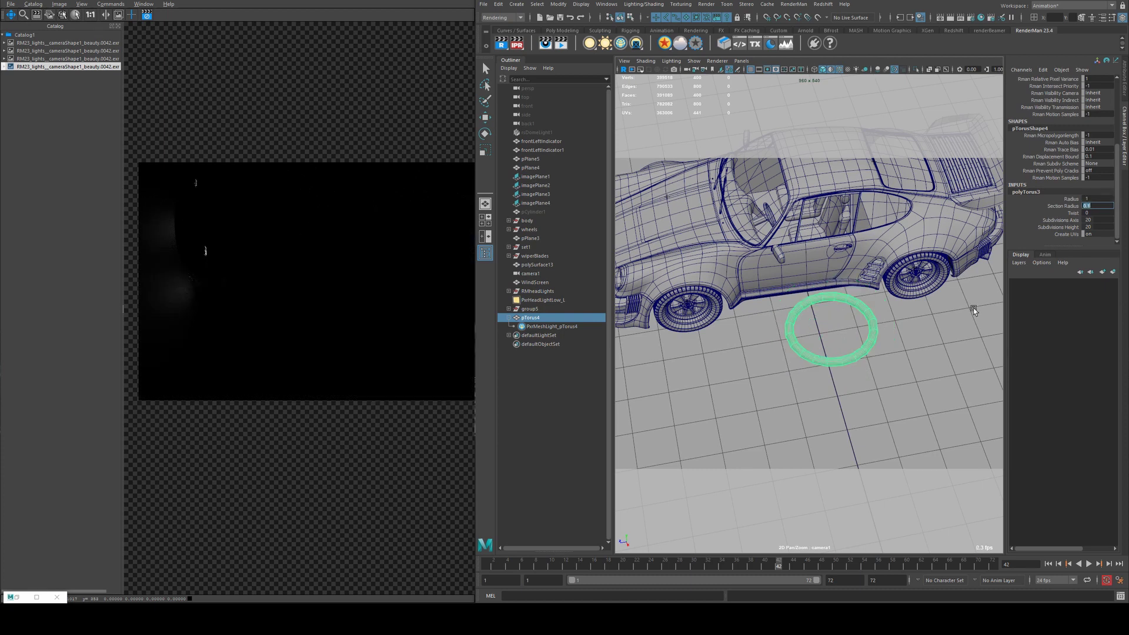
- Move the ring light over the car and raise it to about 10.9 units above the floor
click(872, 320)
key(e)
key(w)
alt+drag(827, 337, 876, 308)
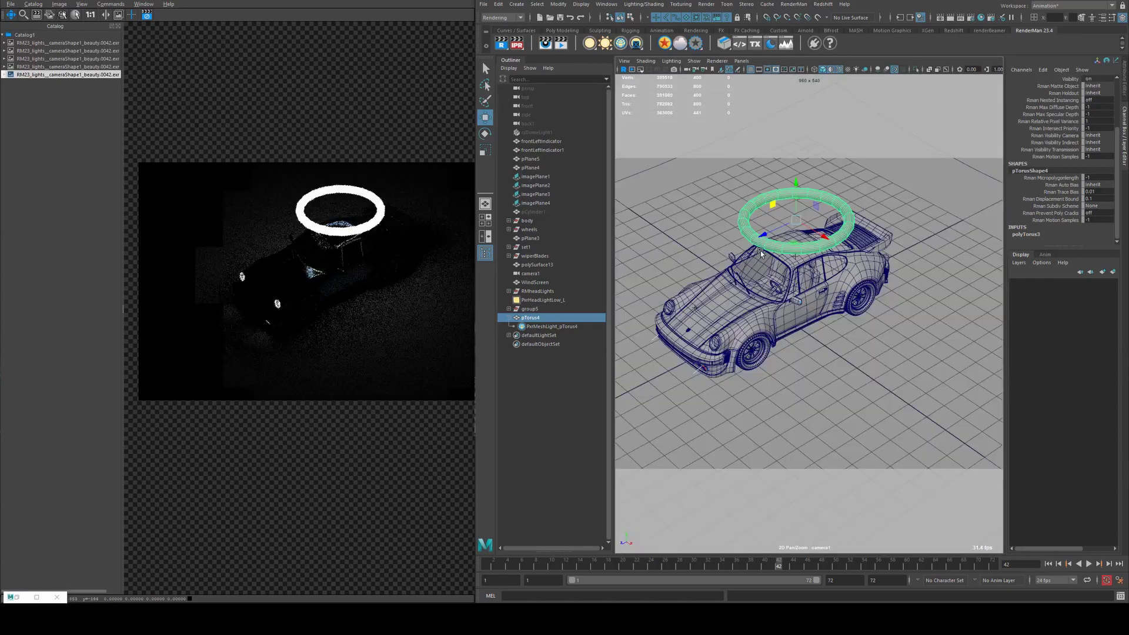
alt+drag(782, 271, 803, 106)
- Scale the ring light up uniformly to about 3.48
key(e)
key(r)
alt+middle_drag(802, 104, 814, 212)
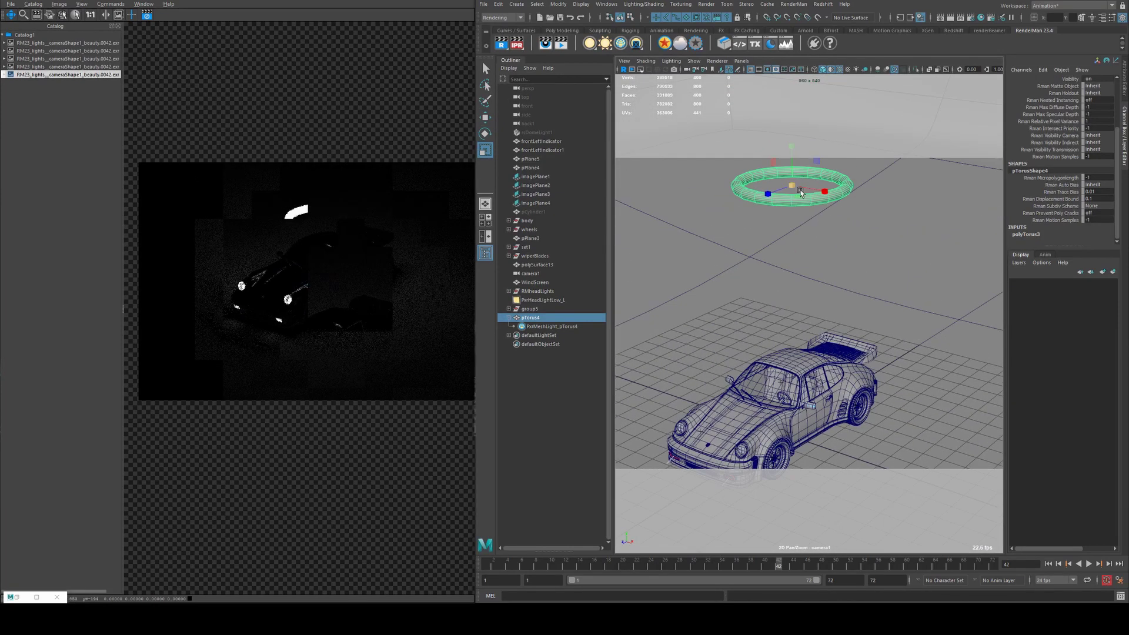
drag(792, 186, 932, 219)
alt+middle_drag(899, 325, 878, 278)
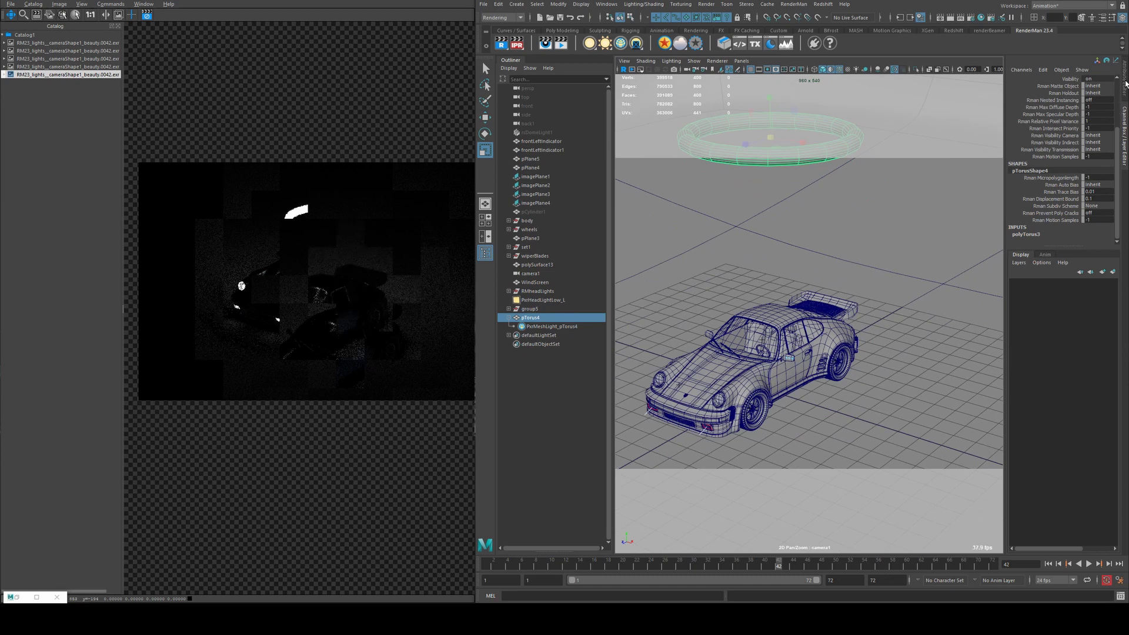
- Set the intensity of the mesh light parented under the torus to 5
key(ctrl+a)
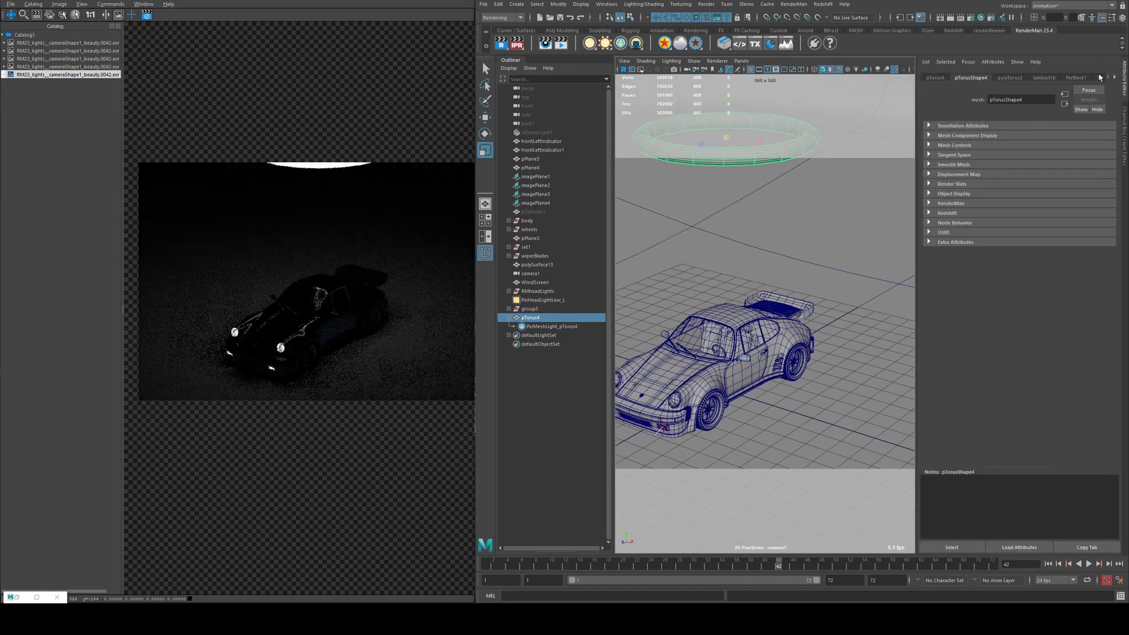
click(934, 77)
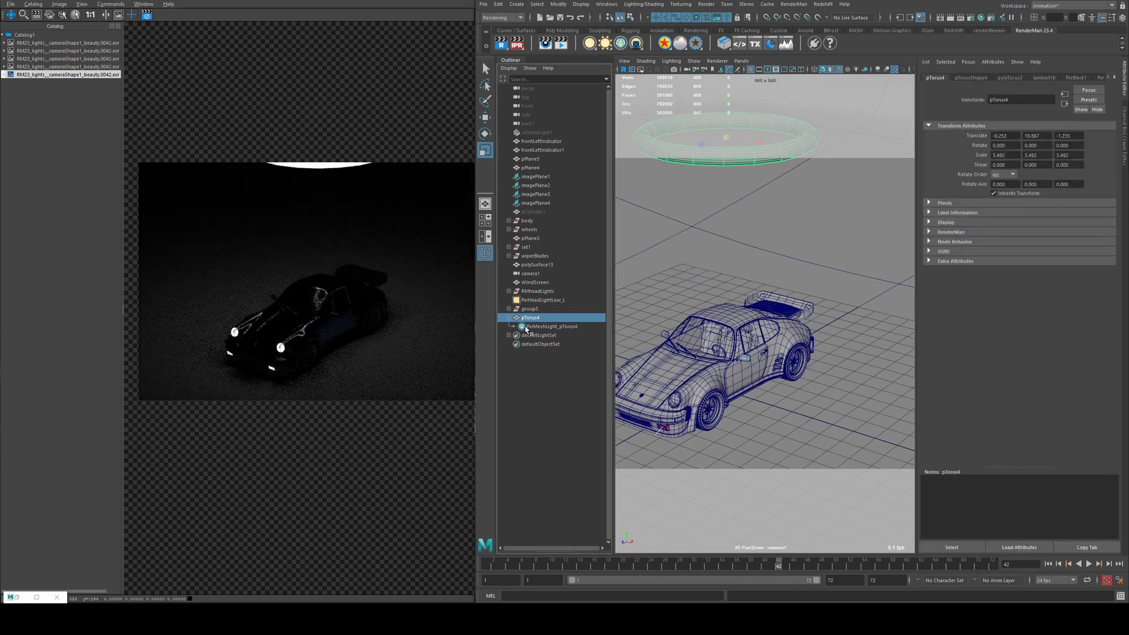
click(537, 327)
click(537, 318)
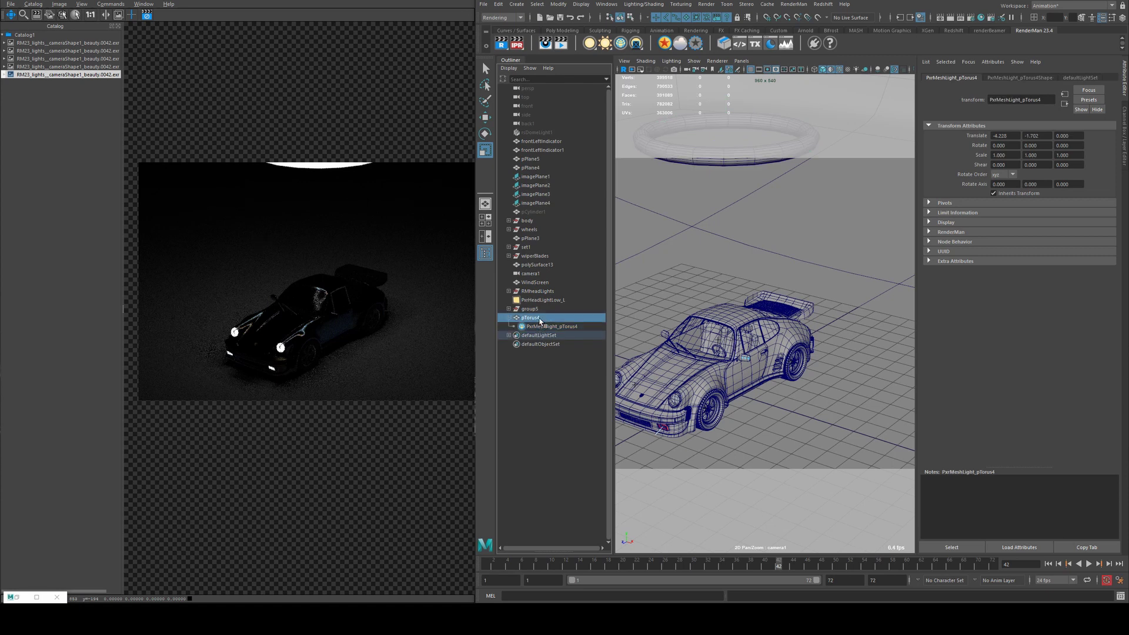
click(541, 327)
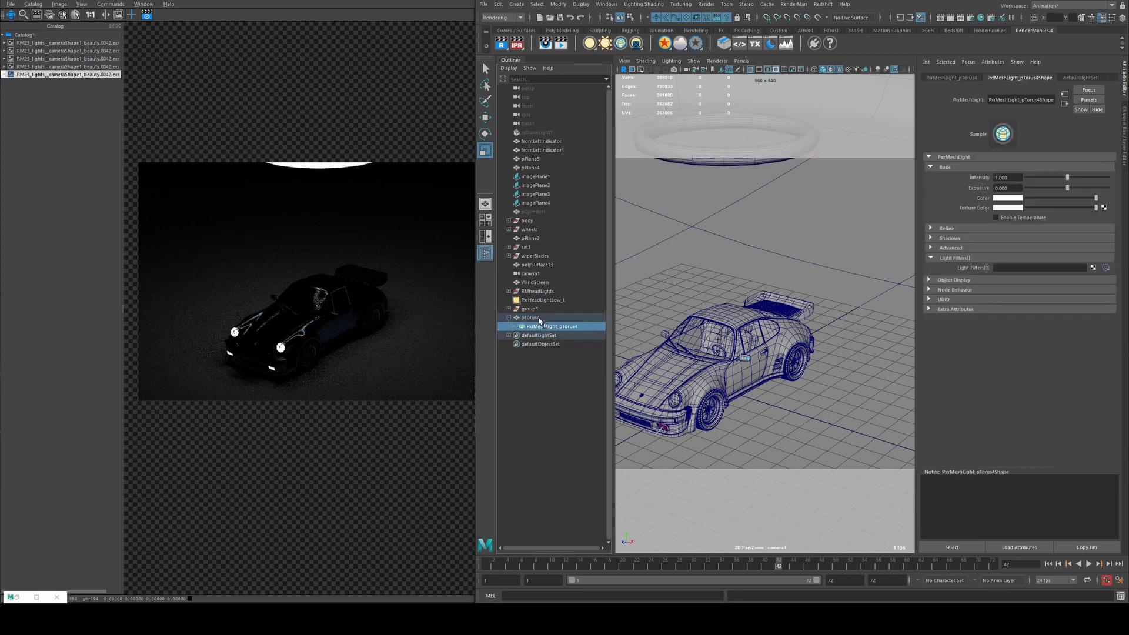
click(539, 319)
click(573, 328)
text(3)
key(Return)
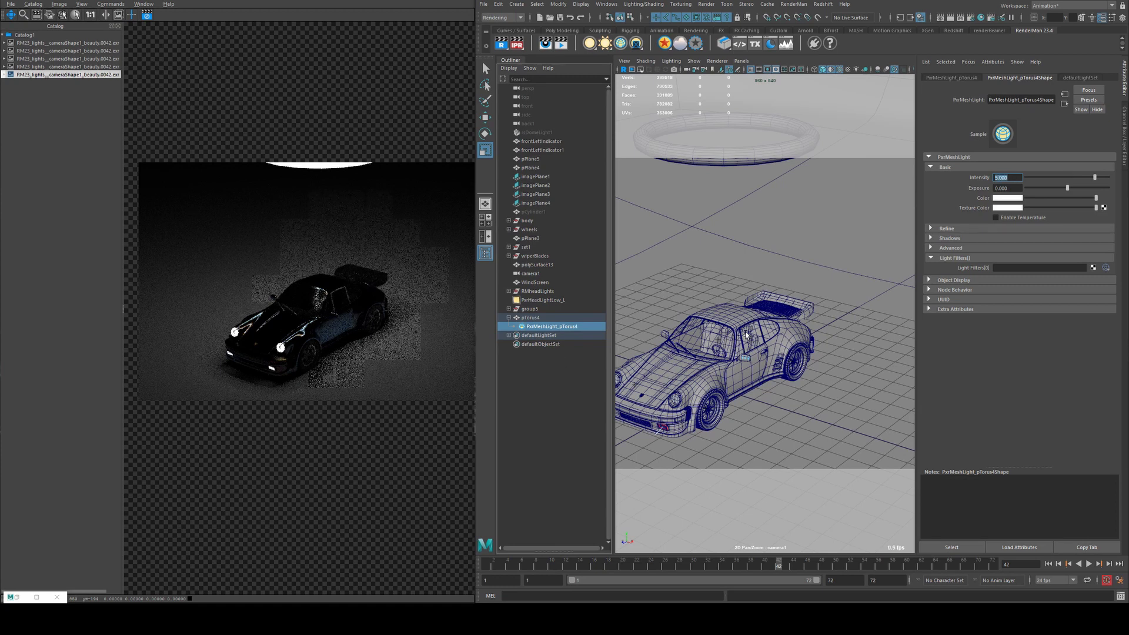
- Examine the ring light's reflections on the car's hood and roof in the interactive render from close, overhead and side angles
alt+drag(814, 283, 864, 362)
alt+middle_drag(689, 344, 757, 302)
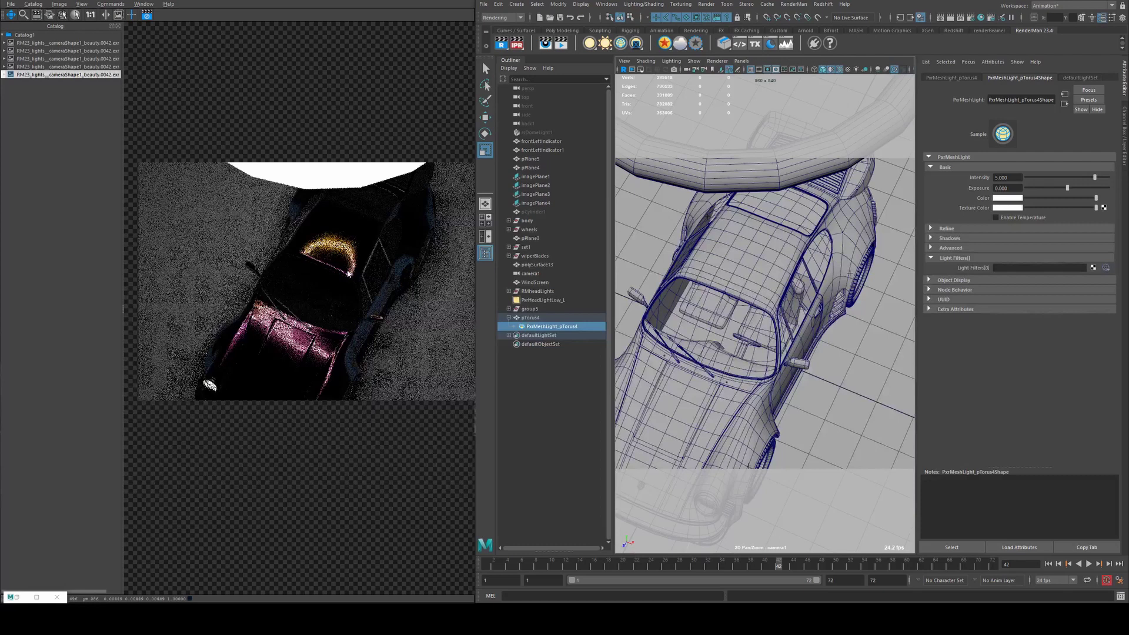
alt+right_drag(757, 304, 794, 323)
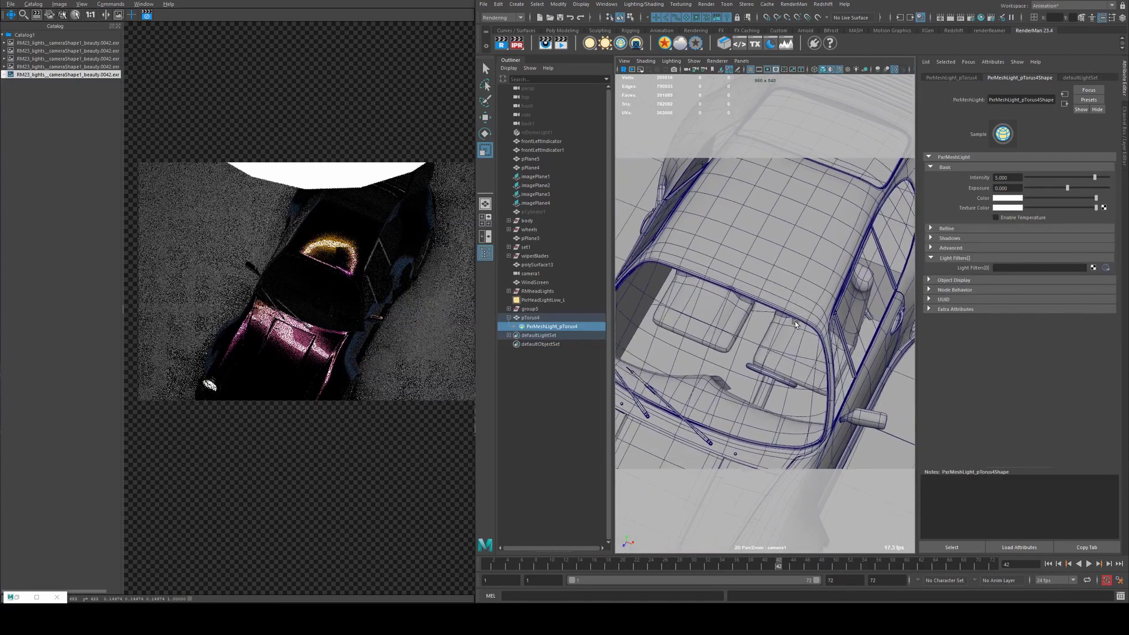
scroll(795, 325, up, 3)
scroll(764, 312, up, 5)
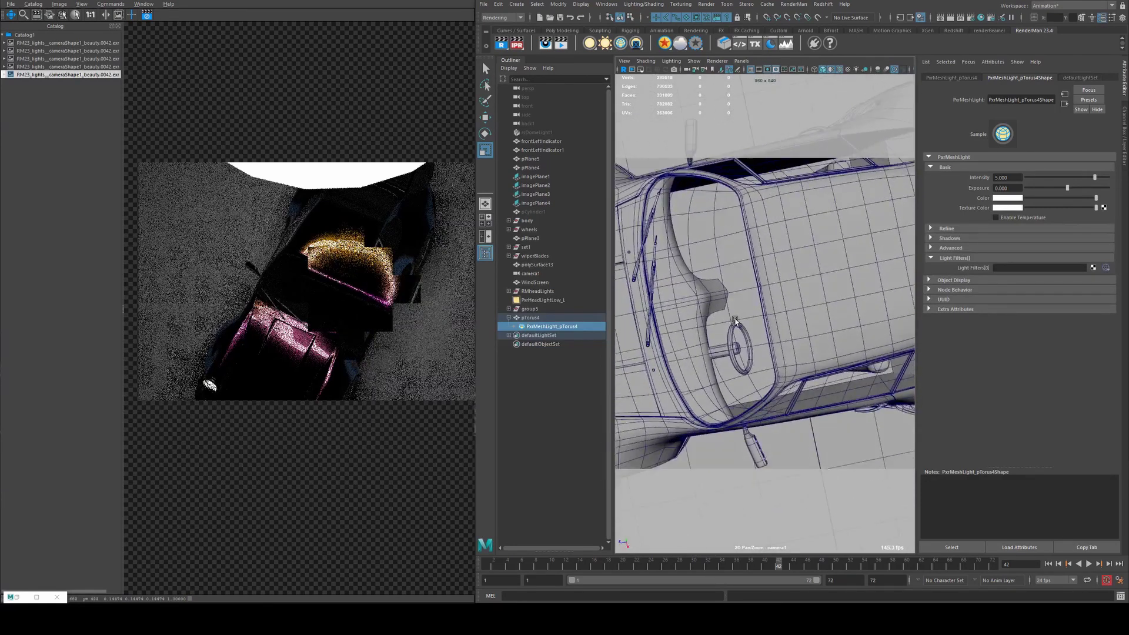
alt+middle_drag(819, 299, 718, 338)
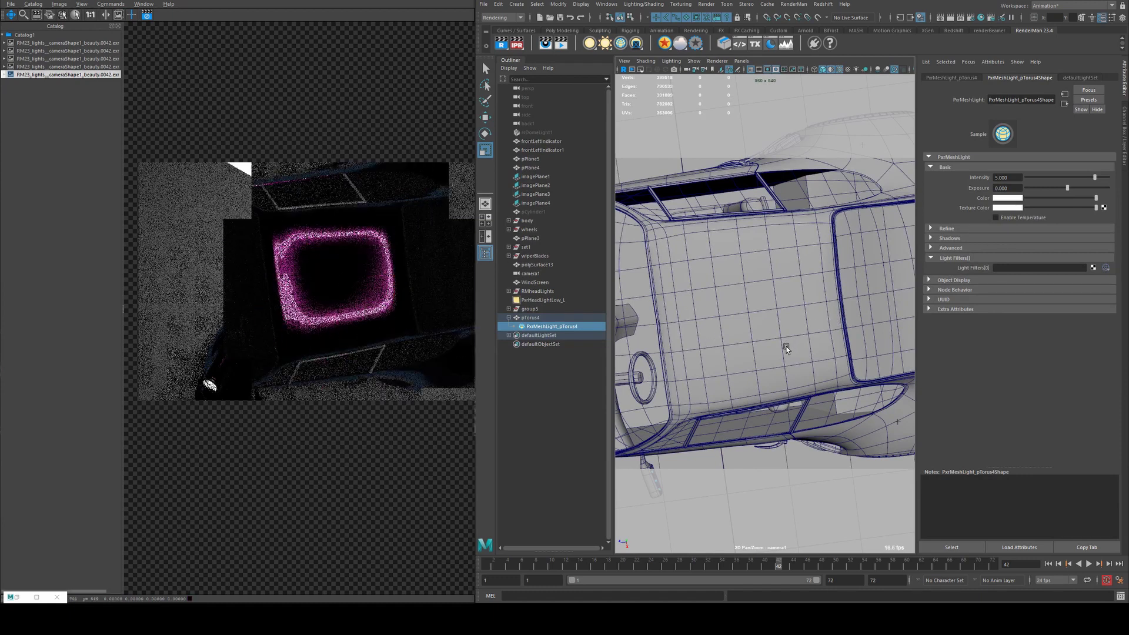
alt+middle_drag(787, 348, 782, 303)
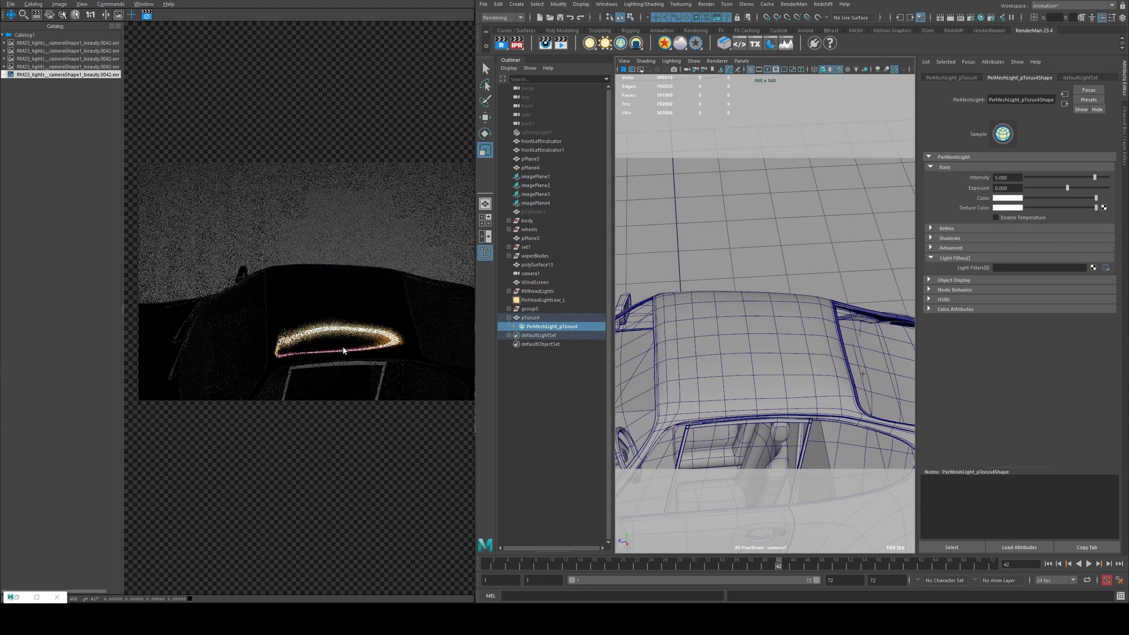
click(748, 379)
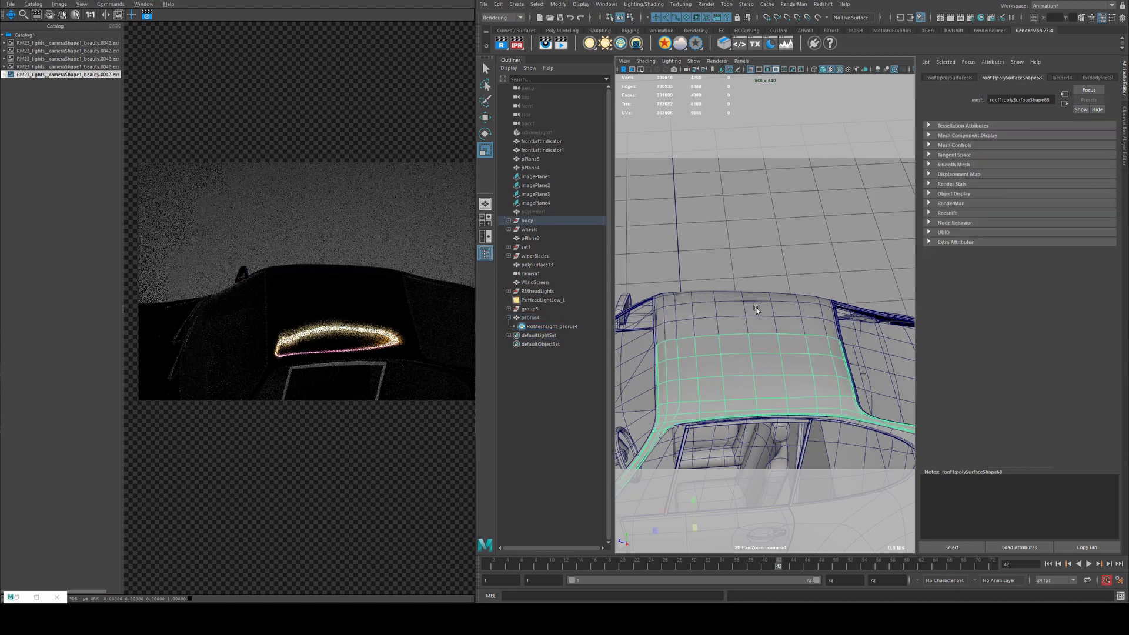
click(823, 260)
scroll(763, 351, down, 3)
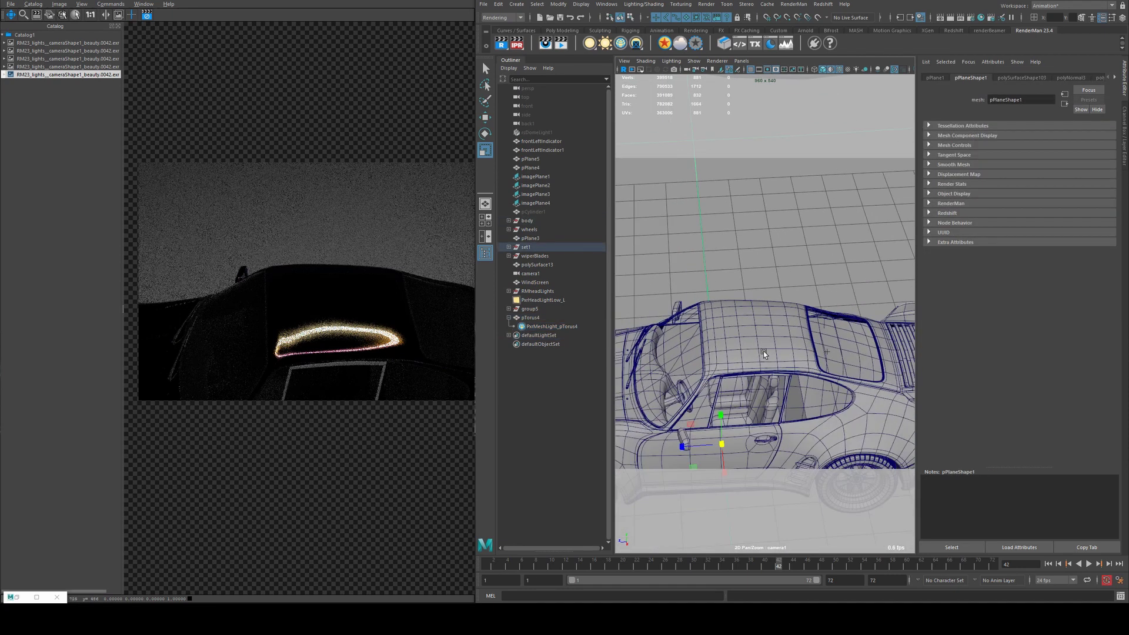
alt+drag(763, 354, 764, 283)
scroll(784, 287, down, 3)
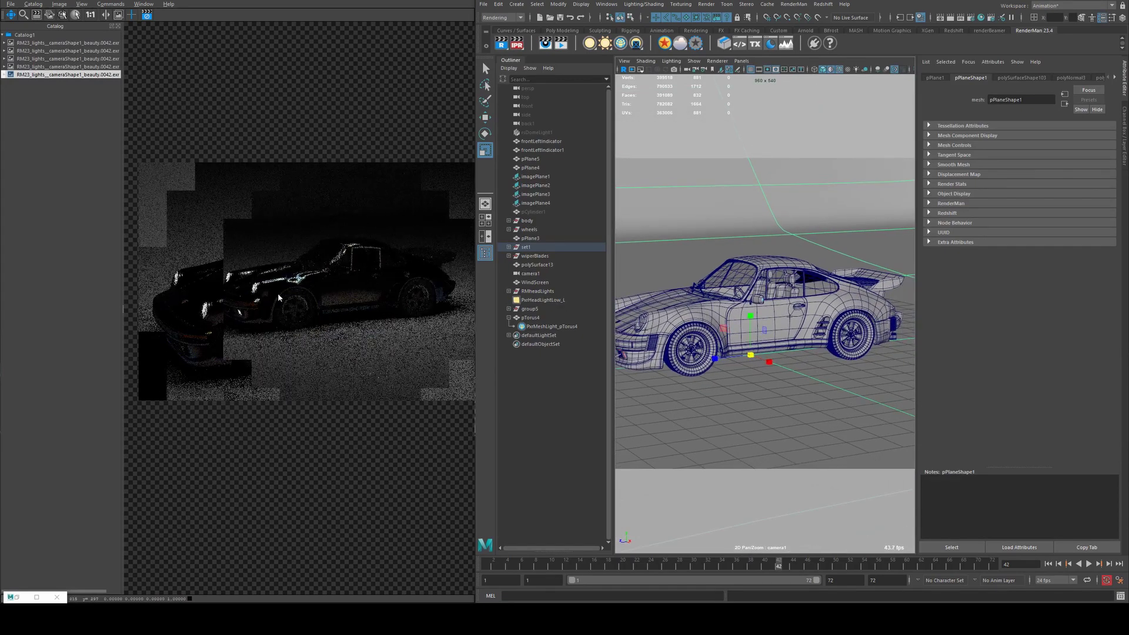